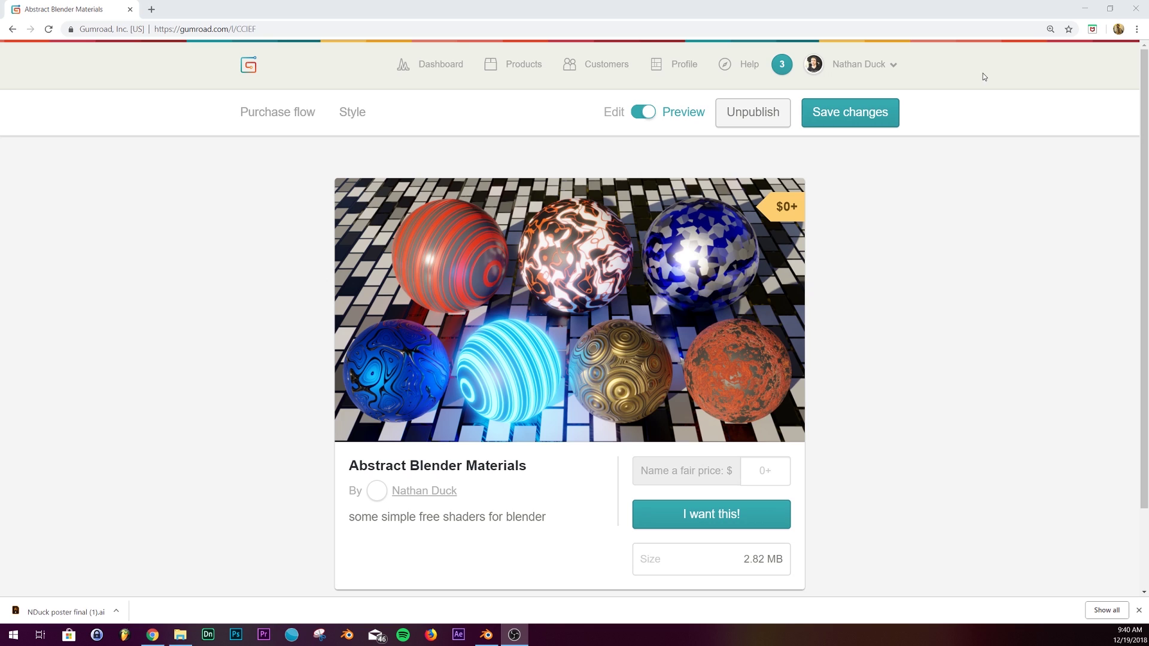
Step: Minimize the browser showing the Abstract Blender Materials page to reveal Blender
click(1085, 11)
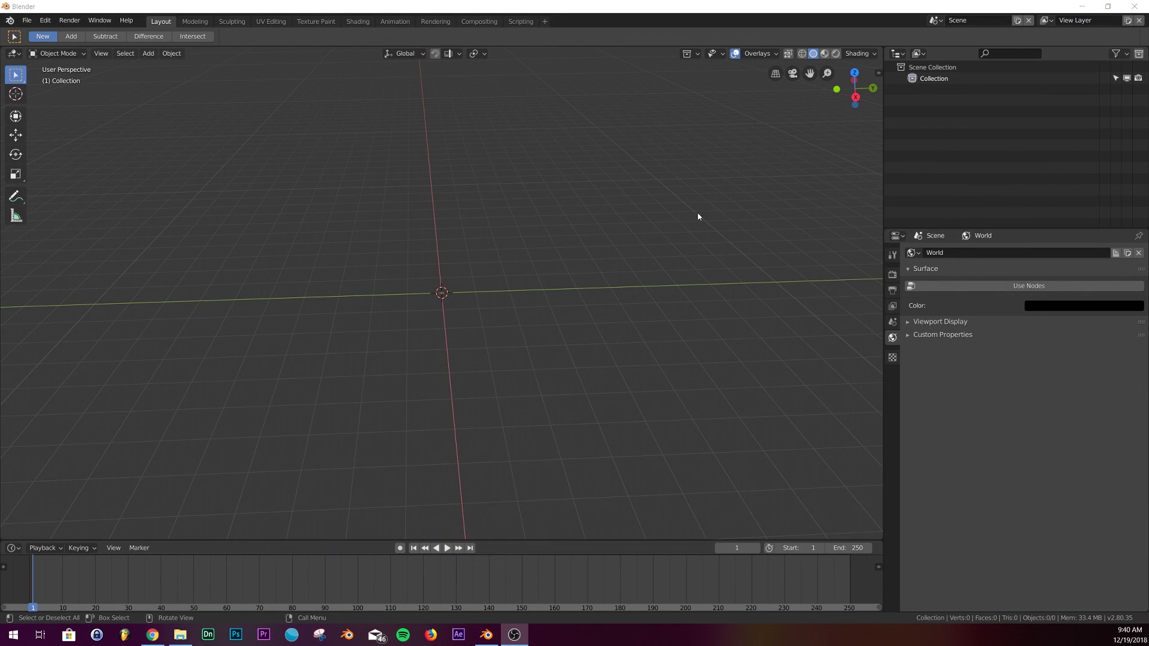
Step: Add an icosphere and view it in the Shading workspace with Material Preview and Bloom off
key(shift+a)
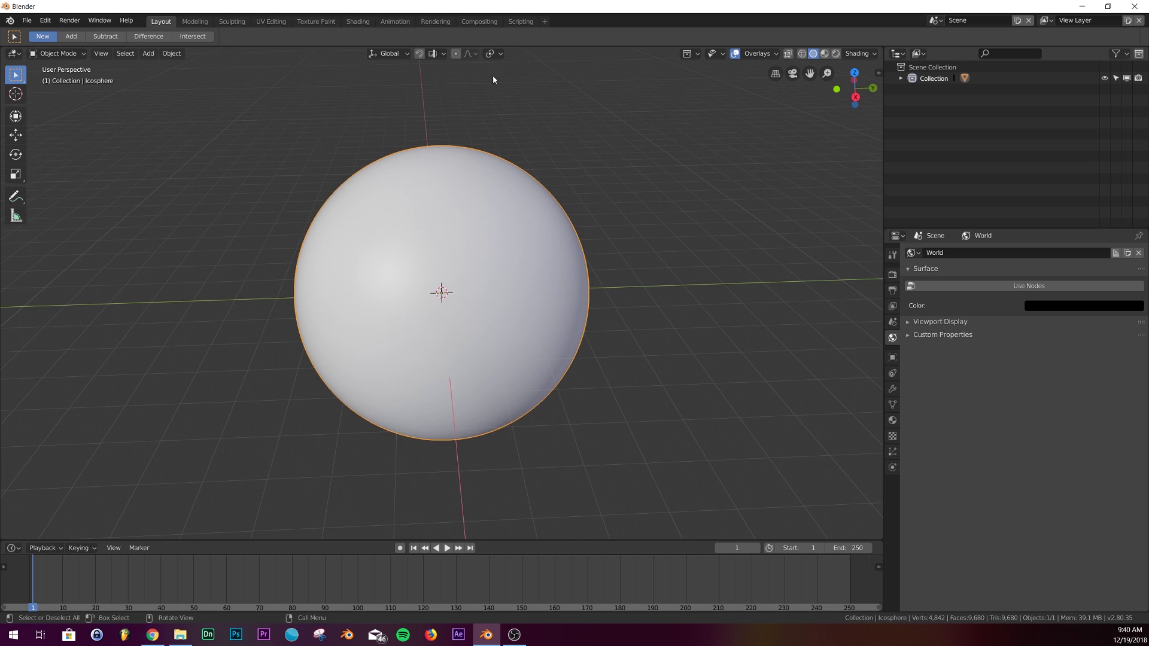
click(352, 21)
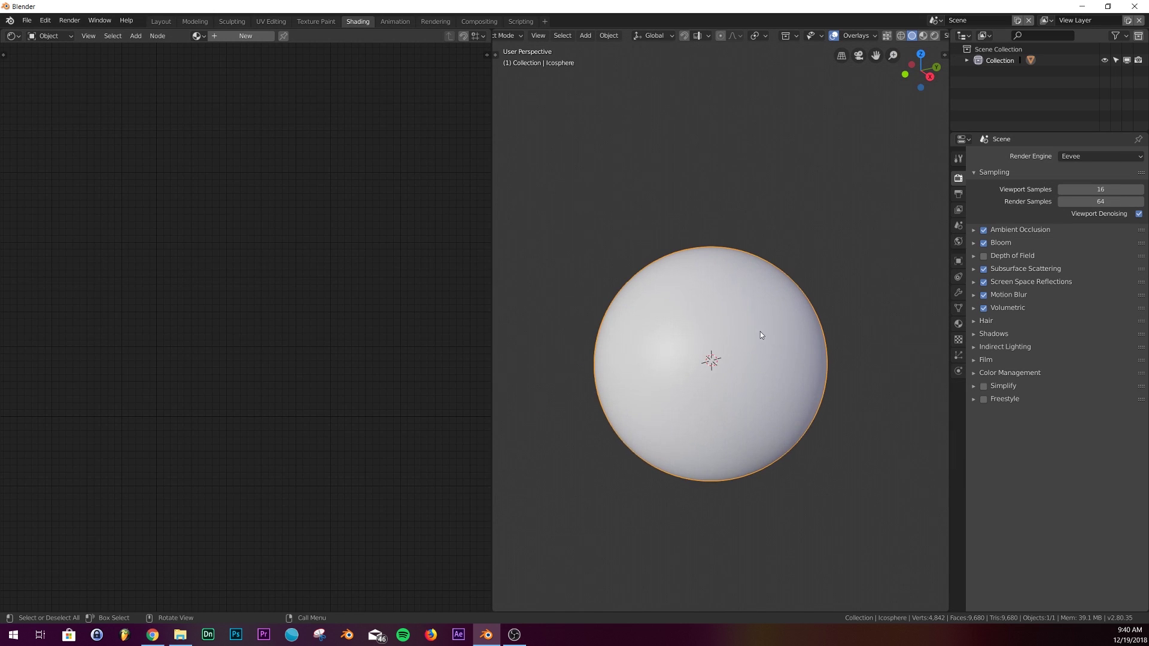
scroll(761, 334, up, 3)
scroll(778, 317, down, 1)
click(924, 37)
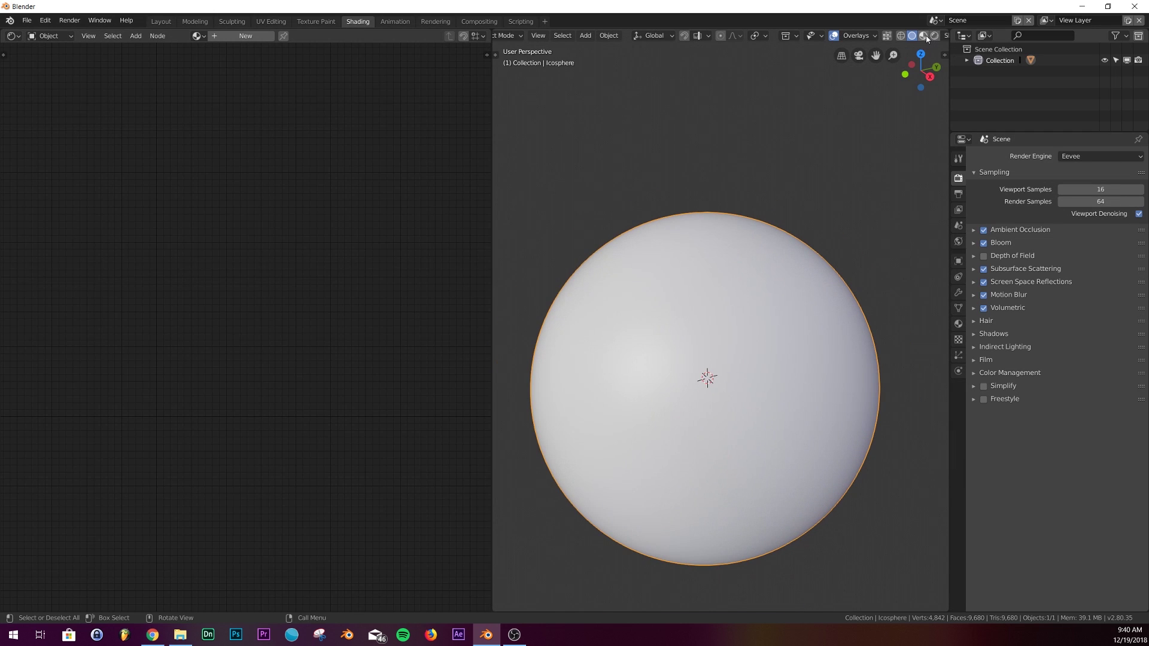
click(983, 243)
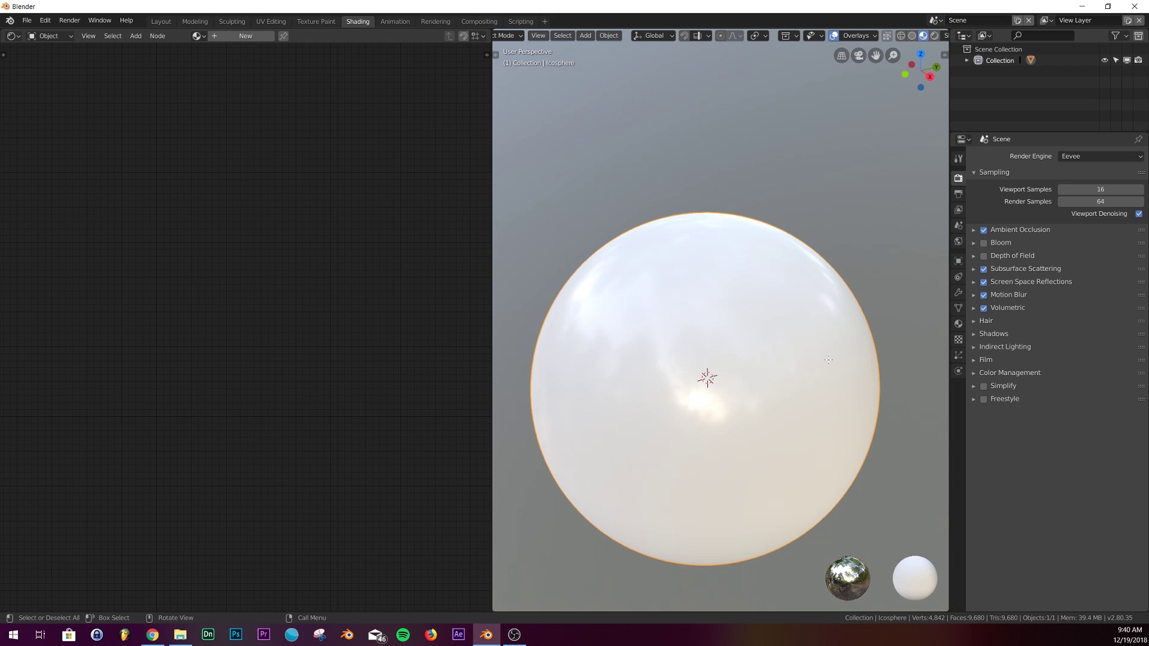
shift+middle_drag(829, 359, 825, 309)
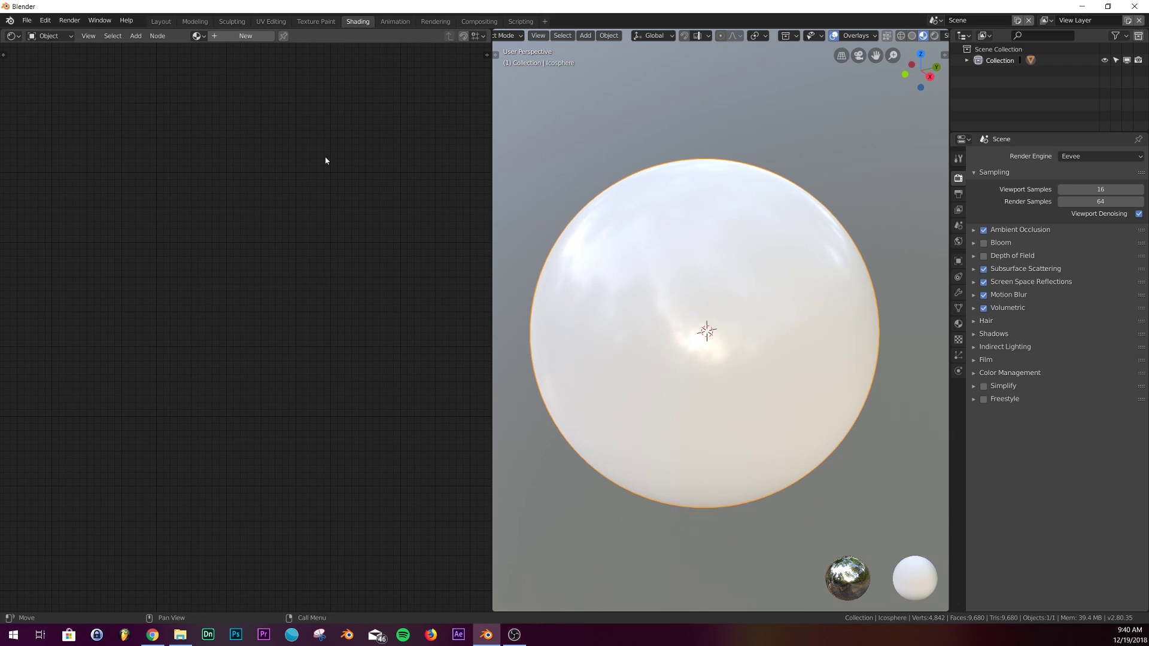
Step: Create a new material and duplicate its Principled BSDF below the original
click(238, 36)
middle_drag(305, 207, 314, 157)
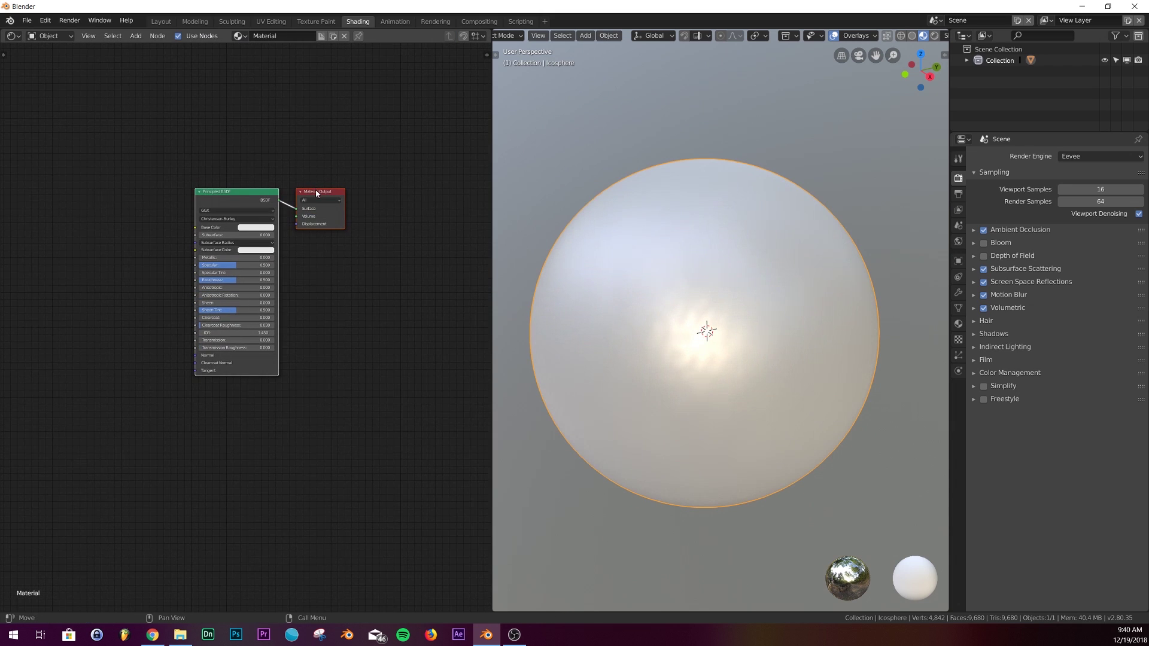
mouse_move(318, 191)
mouse_down()
mouse_move(370, 127)
mouse_move(384, 142)
mouse_up()
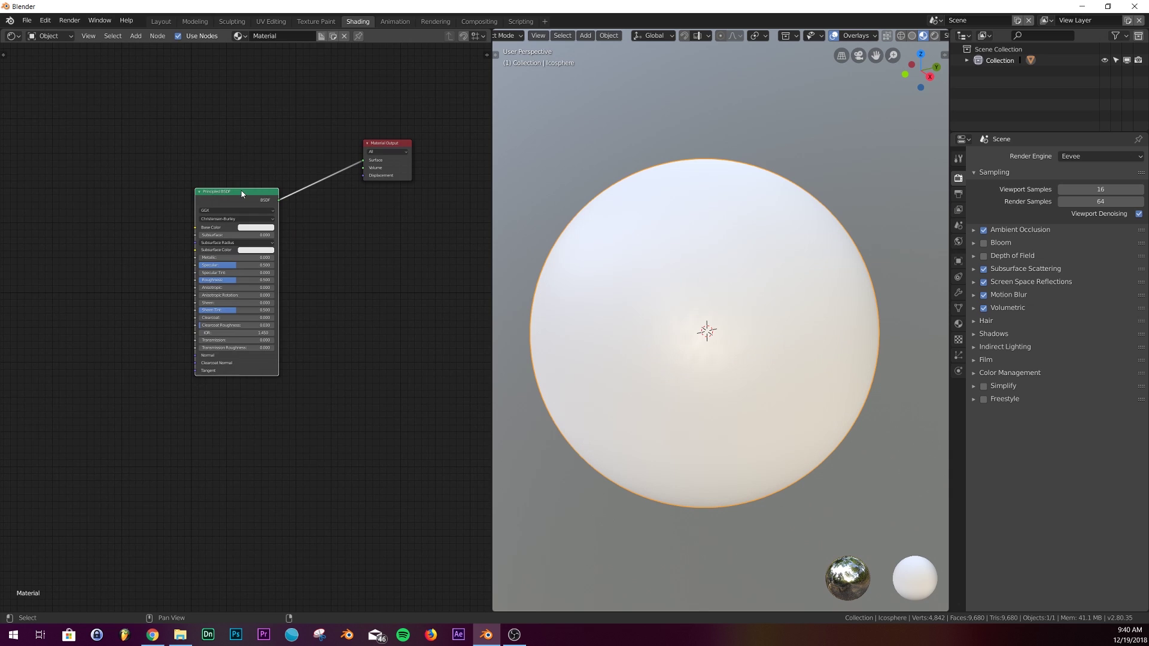
key(shift+d)
click(245, 397)
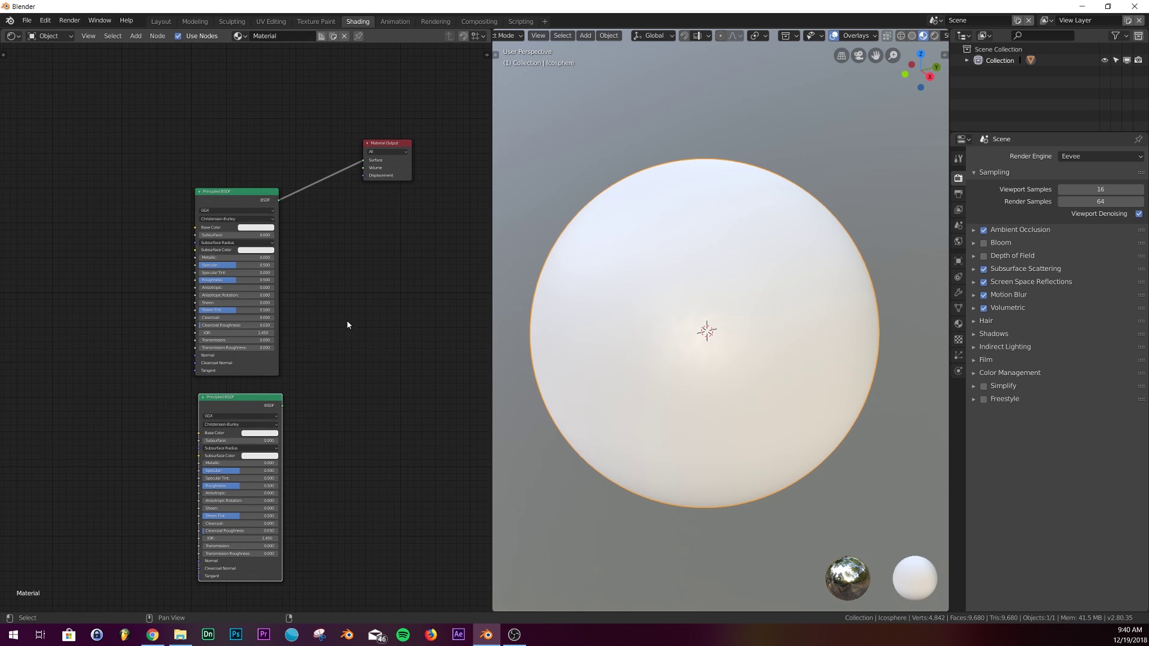
Step: Insert a Mix Shader on the link between the Principled BSDF and Material Output
key(shift+a)
key(Escape)
key(shift+a)
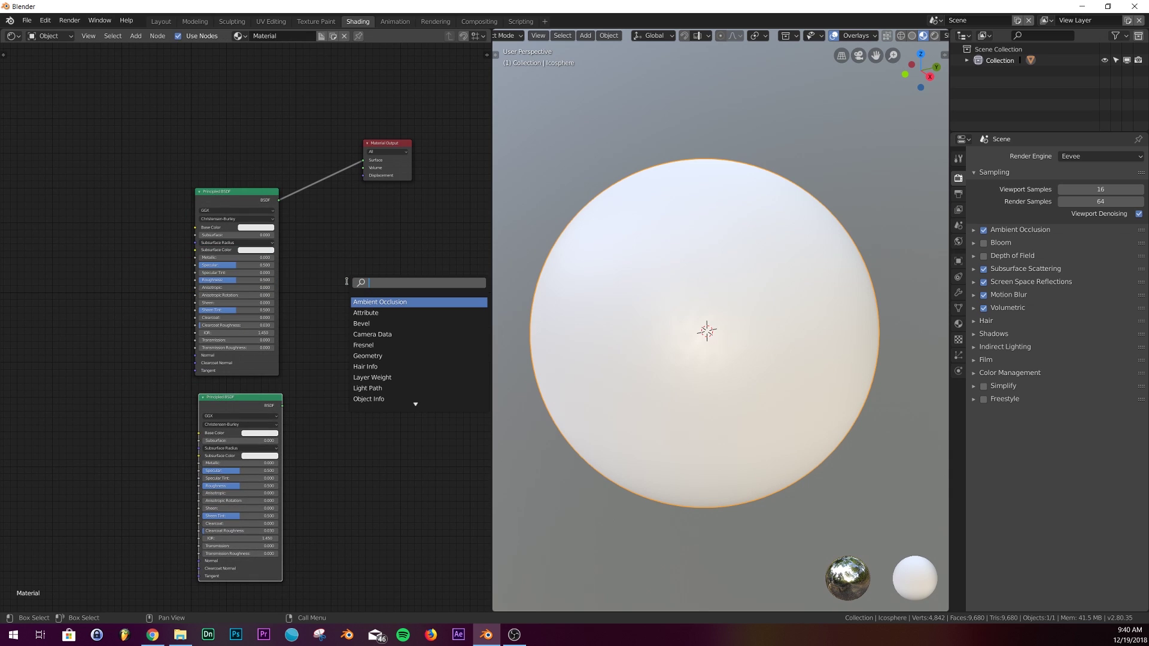
text(mix)
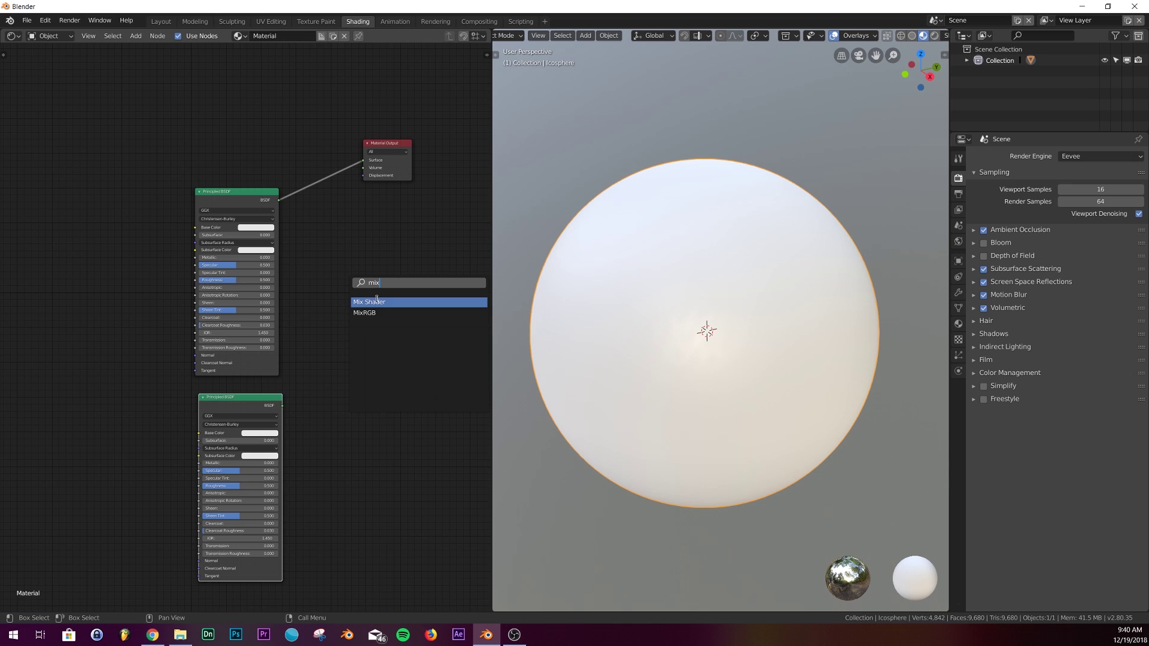
click(377, 302)
click(340, 226)
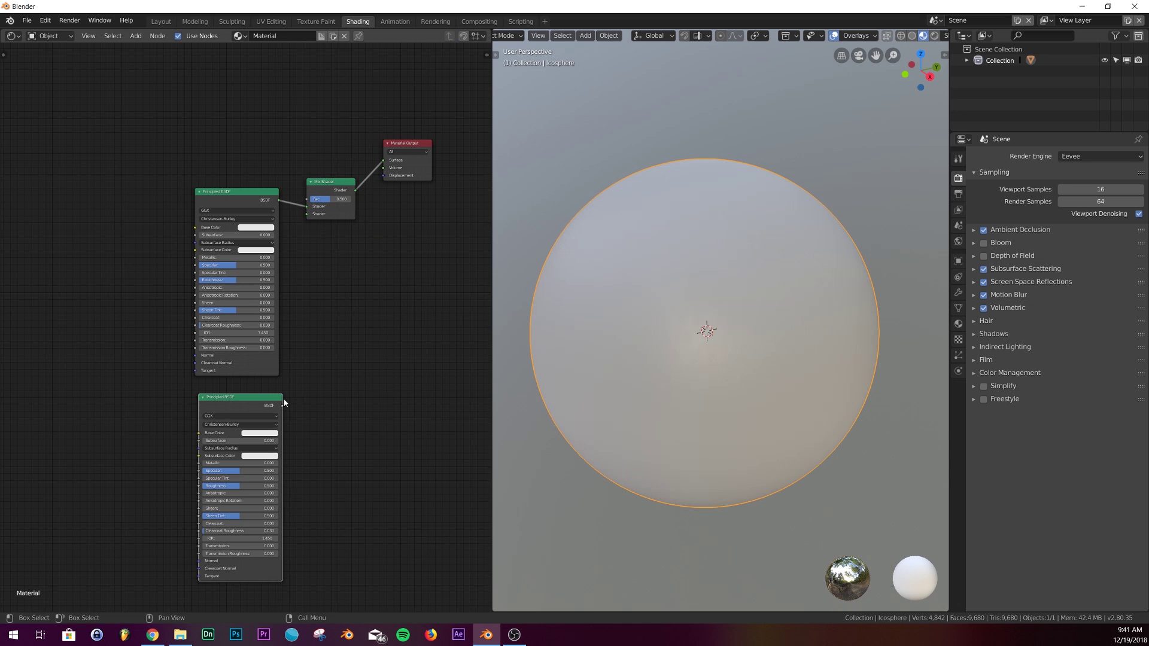
Step: Plug the lower BSDF into the Mix Shader's second input; set Roughness to 0.816 and 0.203
drag(284, 406, 296, 213)
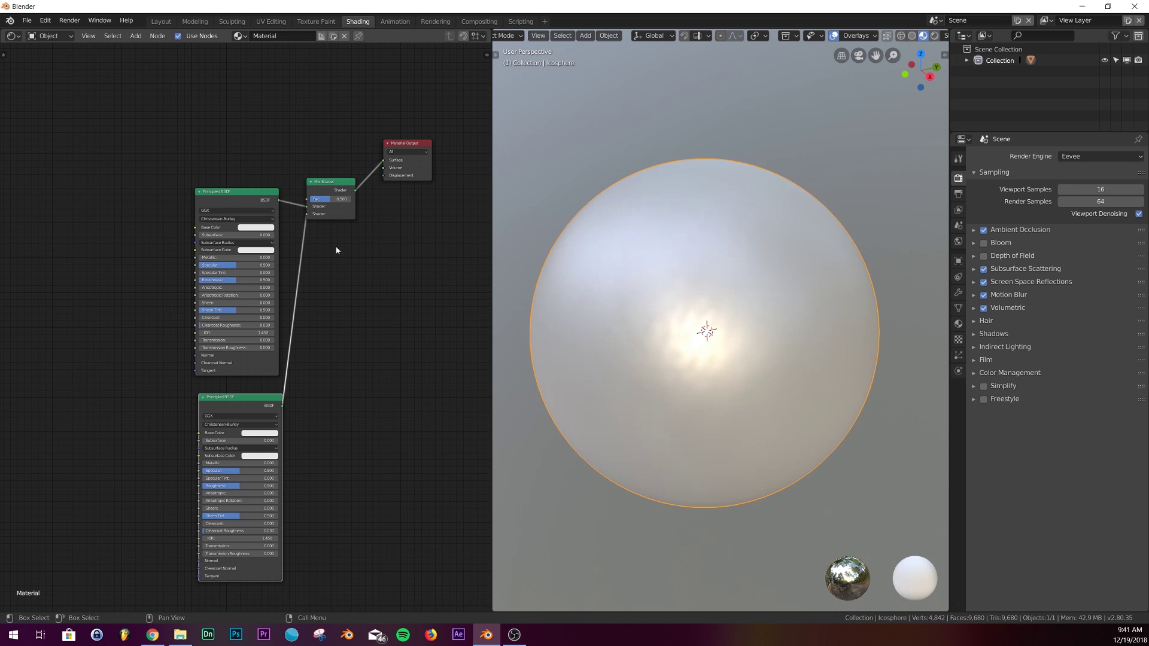
middle_drag(336, 249, 360, 268)
scroll(353, 256, up, 3)
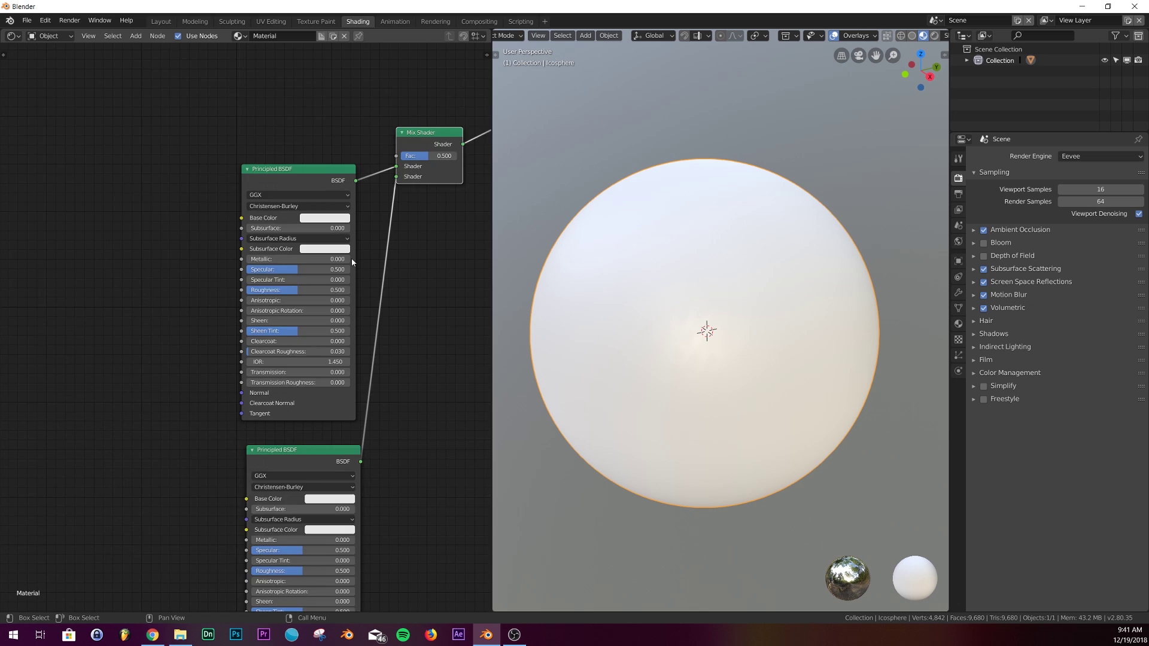
drag(324, 274, 374, 275)
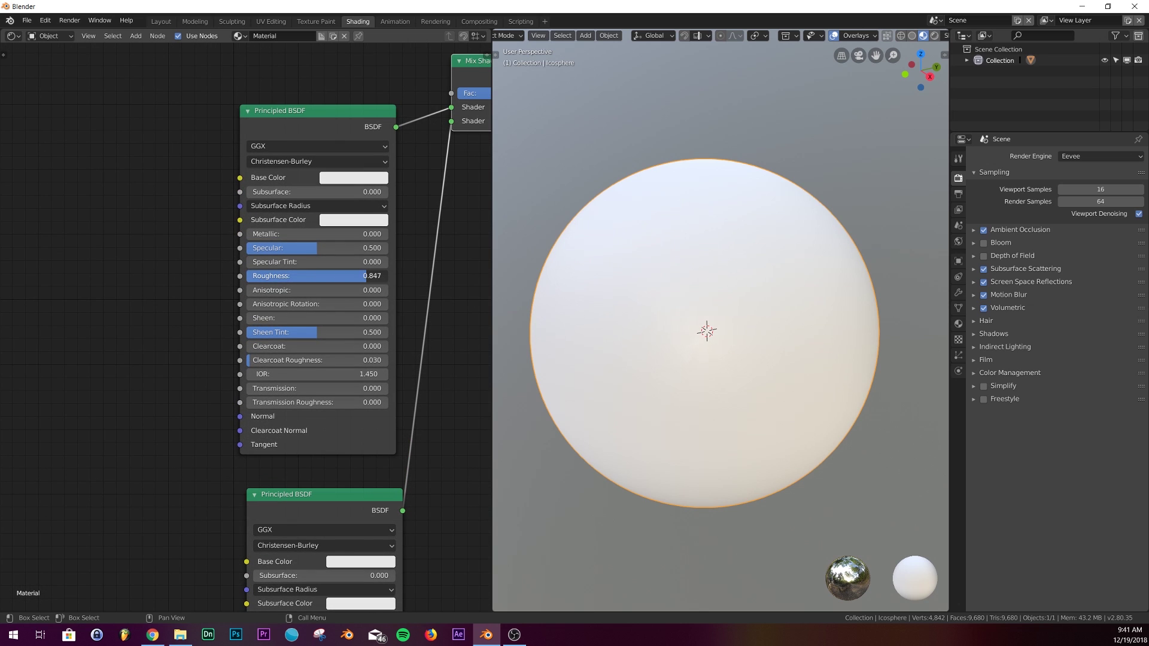
middle_drag(418, 358, 407, 155)
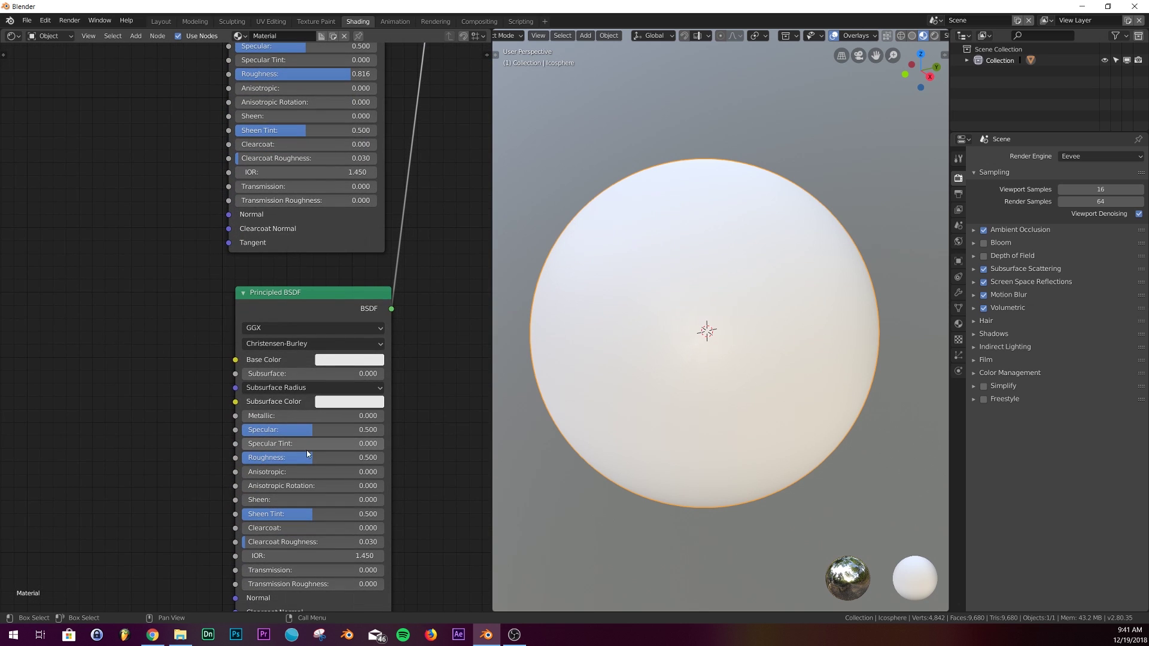
drag(306, 457, 272, 457)
Step: Make the lower BSDF's base colour dark grey and the upper BSDF's dark red
click(343, 359)
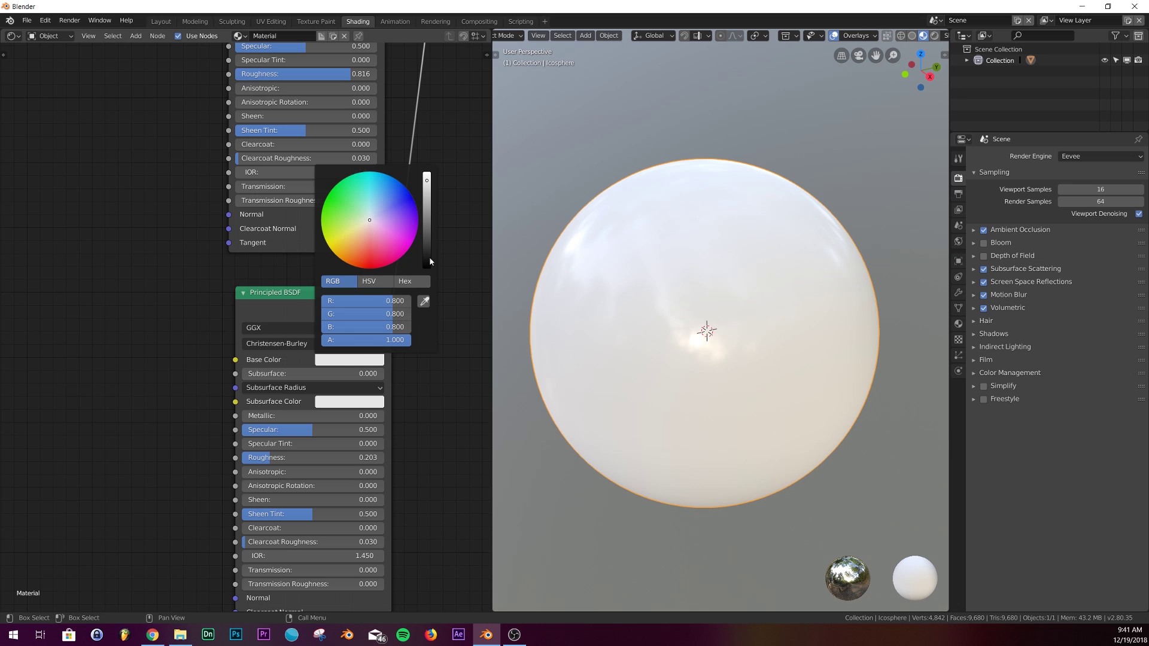
drag(427, 180, 427, 245)
middle_drag(422, 129, 419, 326)
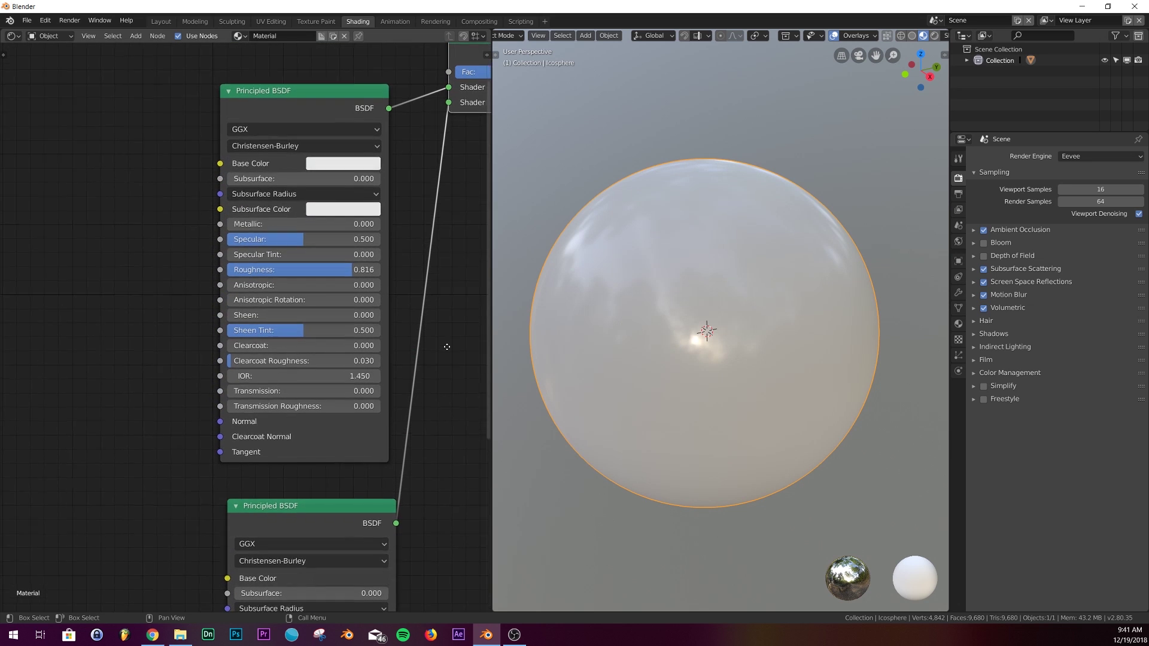
click(358, 167)
click(355, 275)
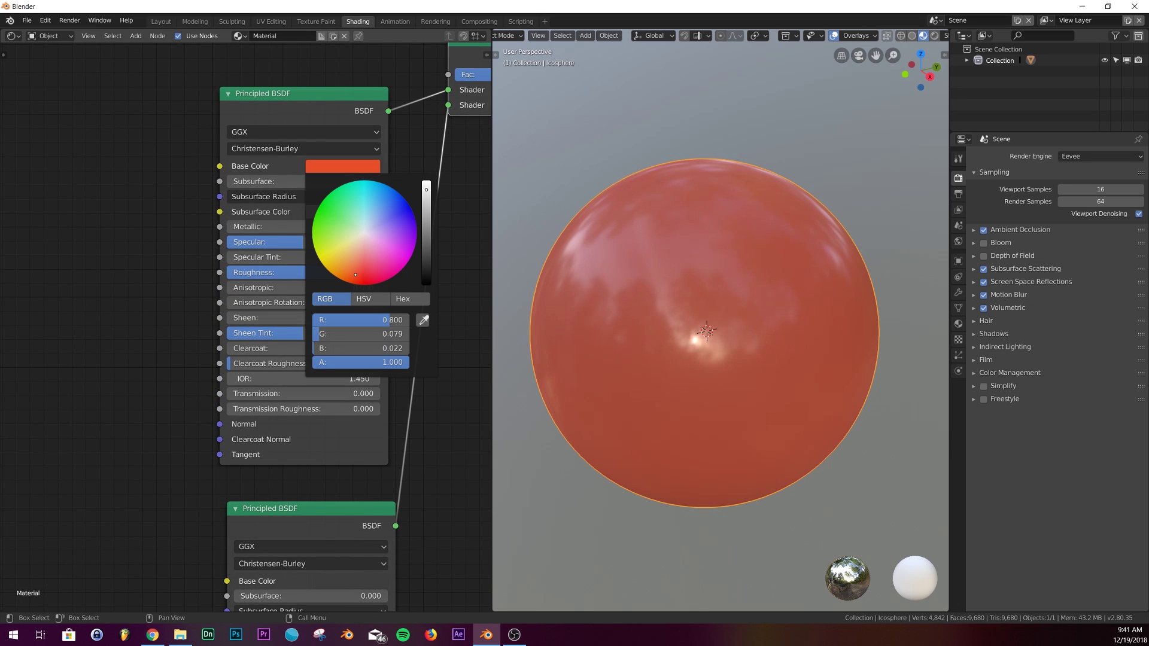
mouse_move(426, 239)
mouse_down()
mouse_move(426, 210)
mouse_move(427, 219)
mouse_up()
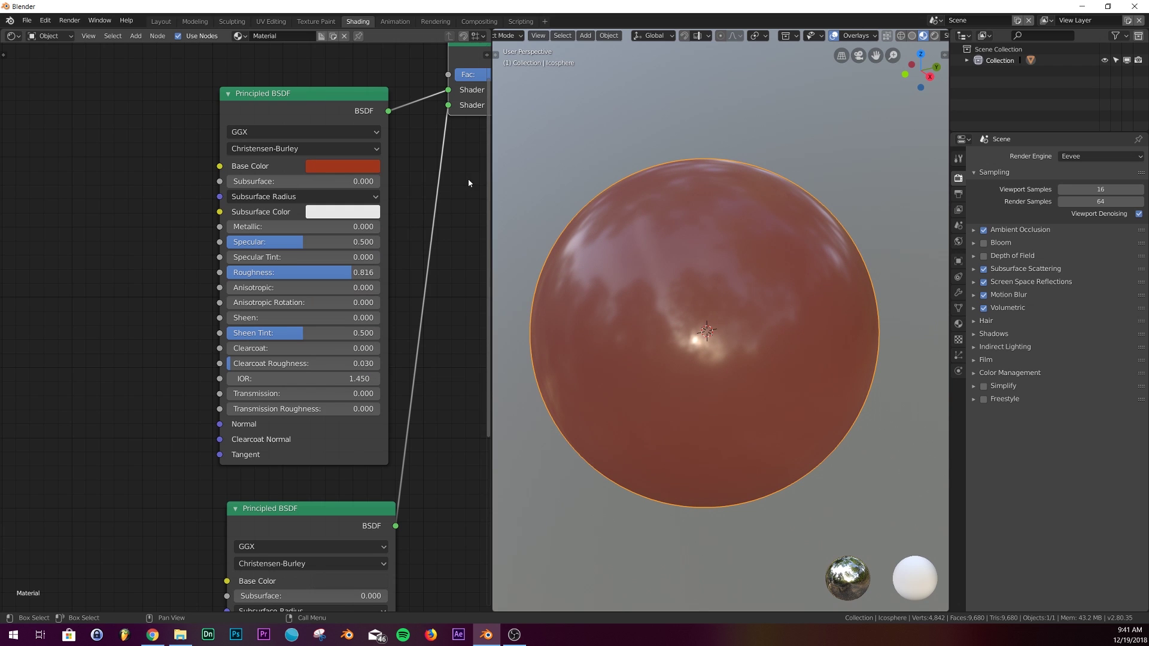
middle_drag(412, 149, 370, 234)
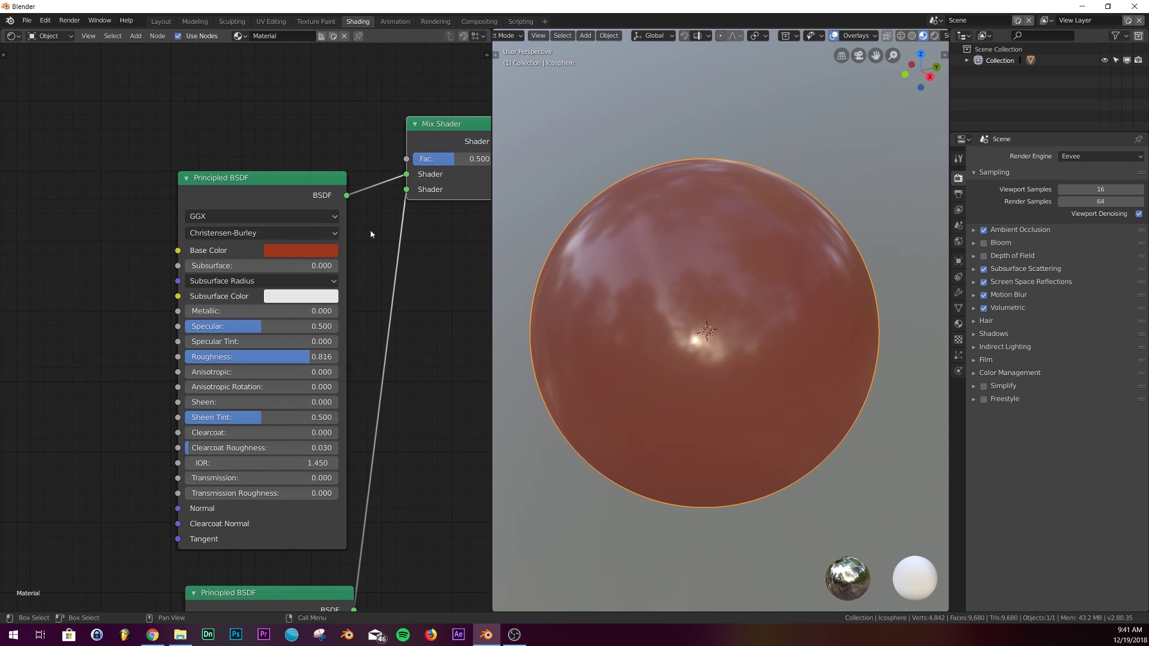
middle_drag(354, 259, 351, 362)
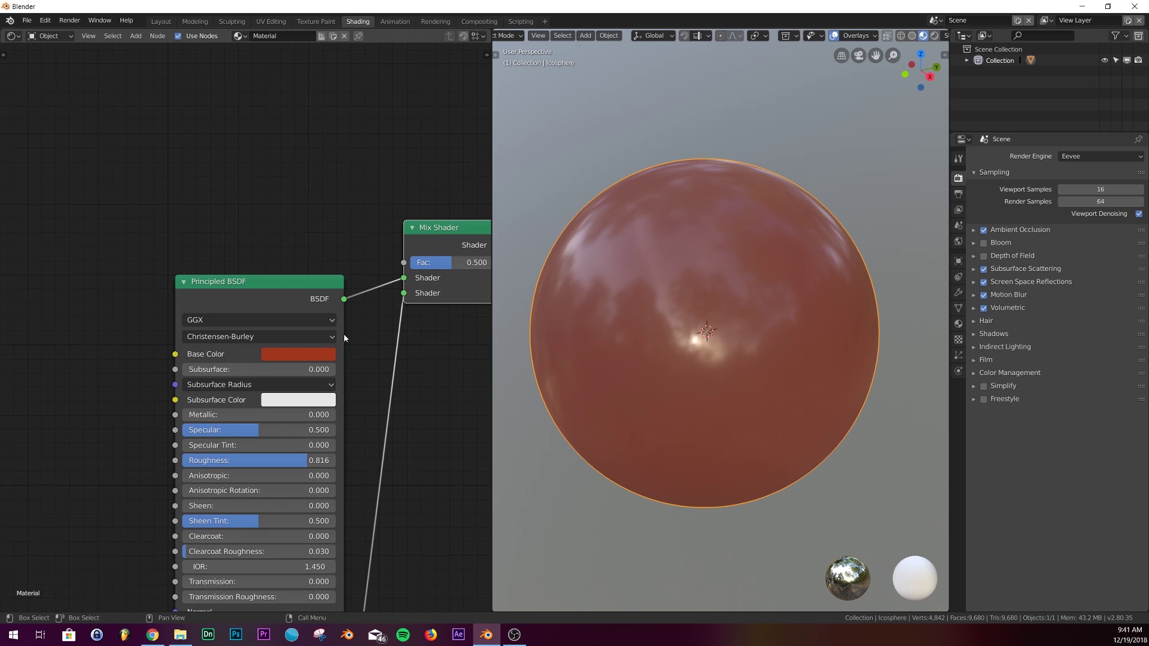
Step: Add a ColorRamp node above the Principled BSDF
key(shift+a)
key(shift+a)
text(col)
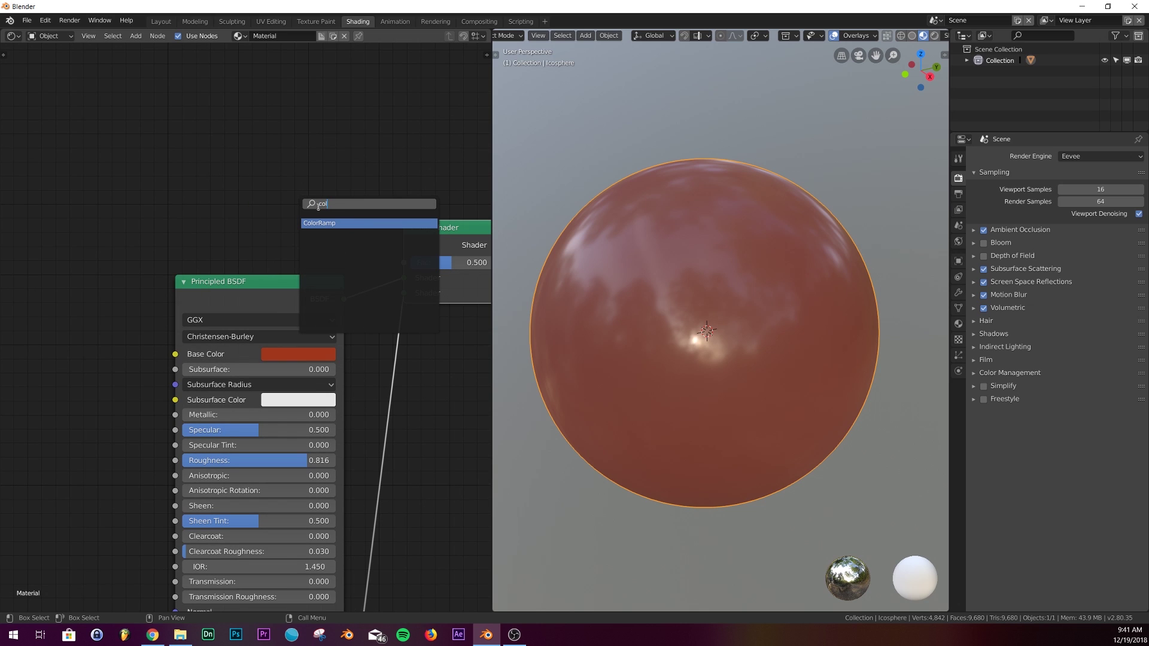
key(Return)
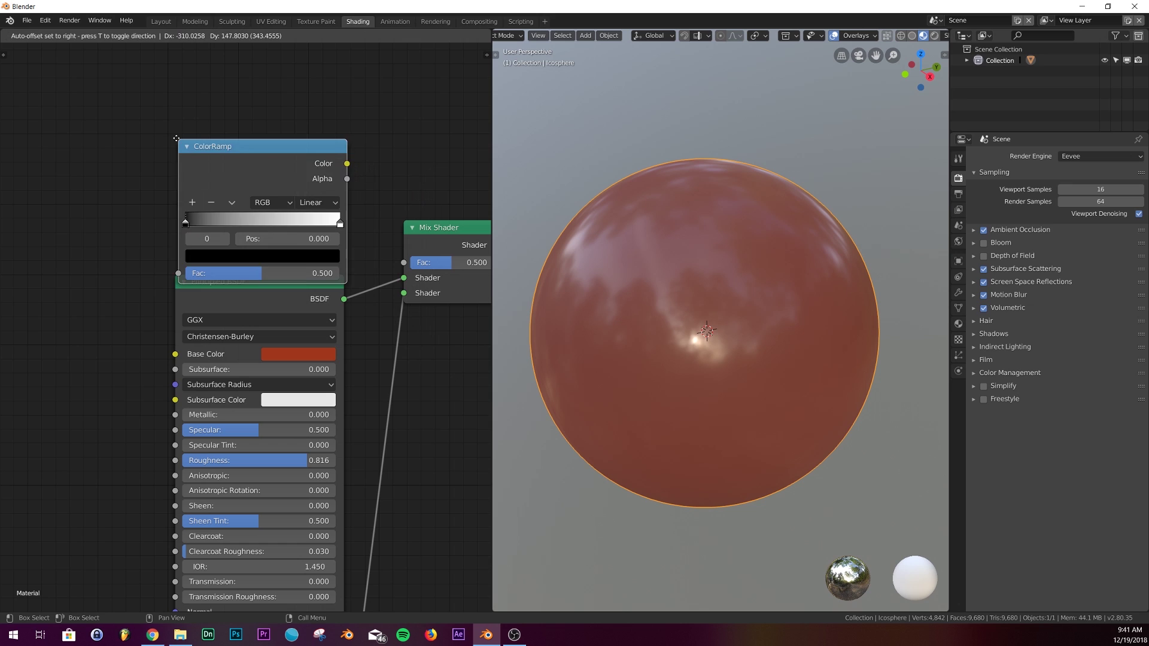
Step: Add a Noise Texture node with Detail set to 16
scroll(252, 276, down, 3)
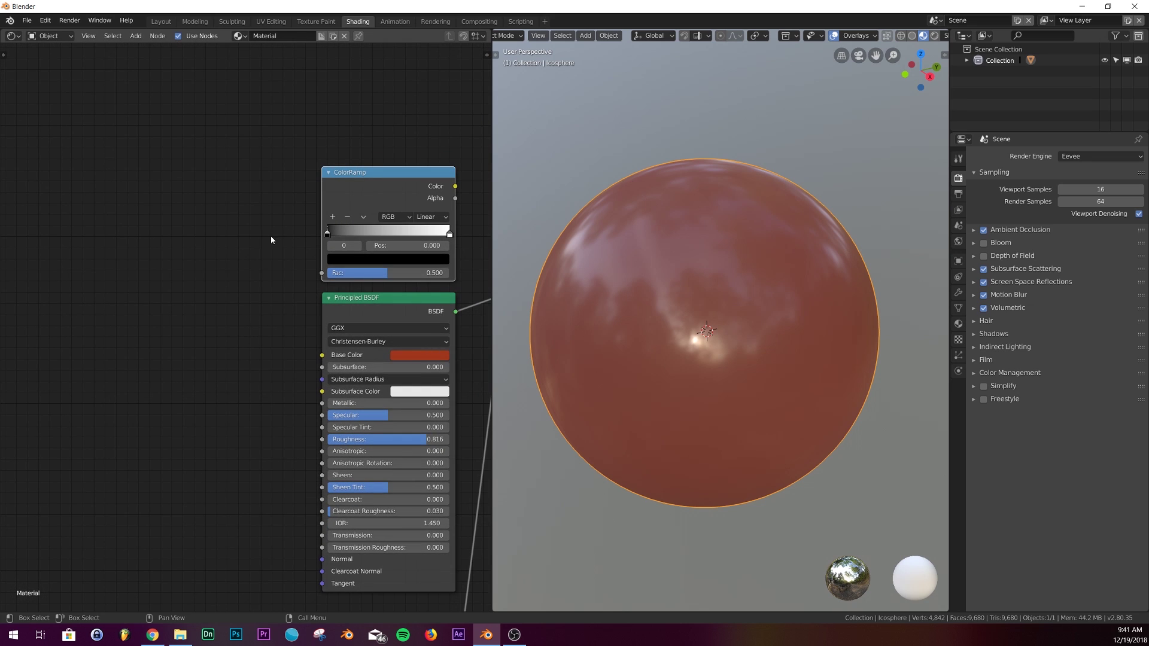
key(shift+a)
text(noi)
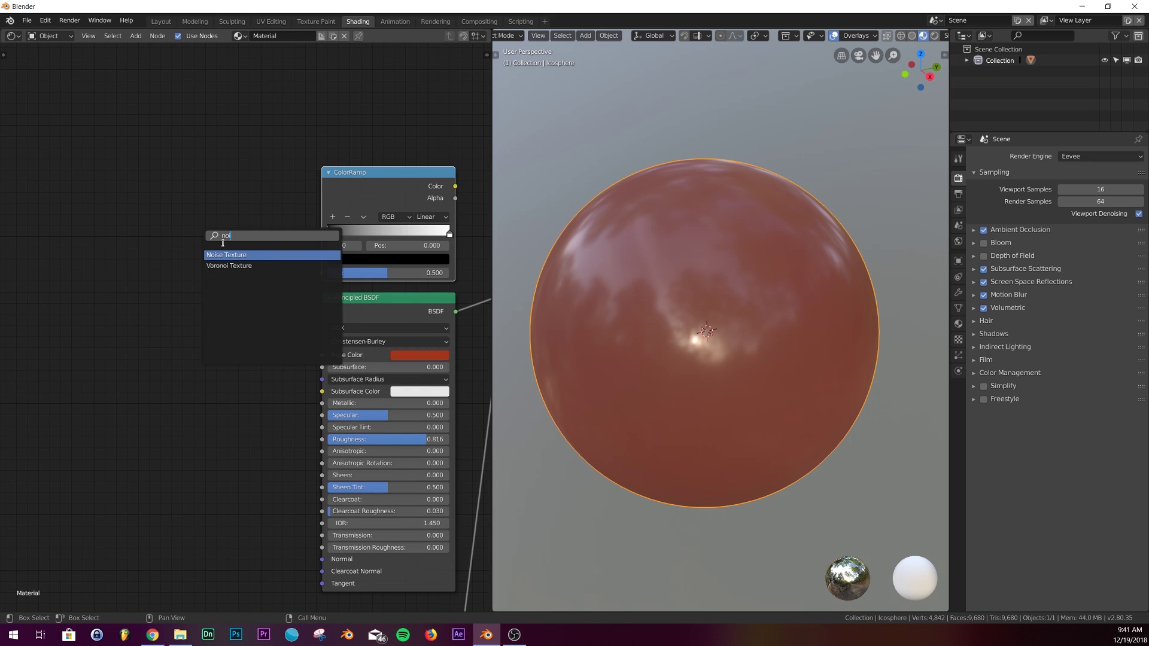
key(Return)
click(148, 277)
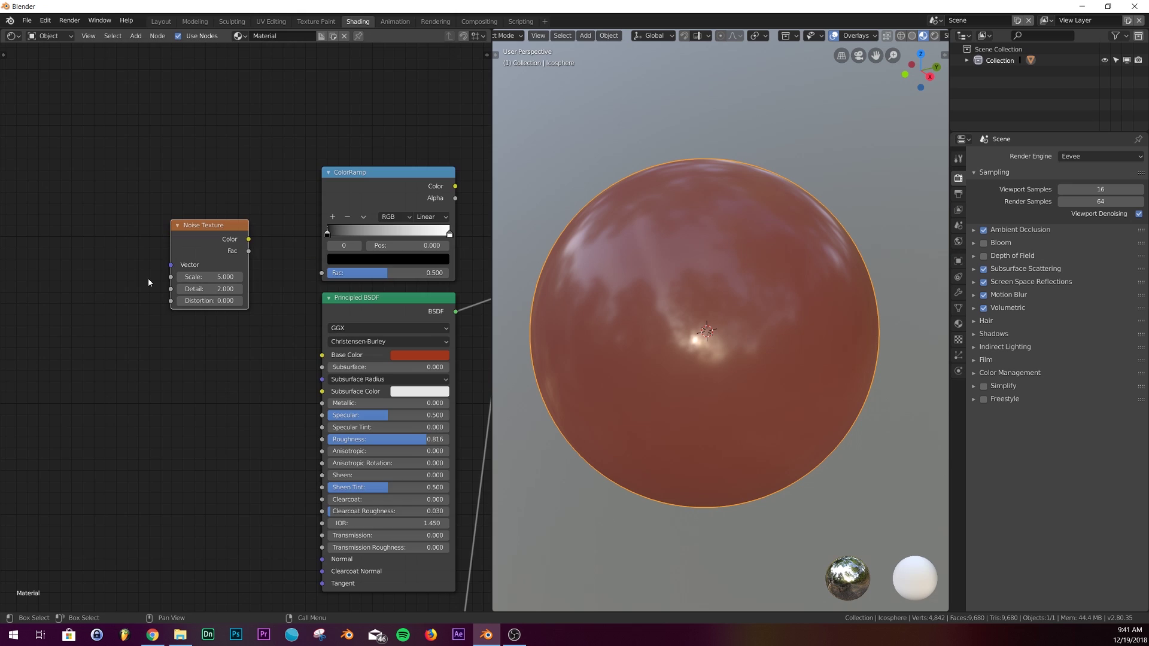
middle_drag(148, 277, 188, 262)
scroll(234, 272, up, 2)
click(251, 246)
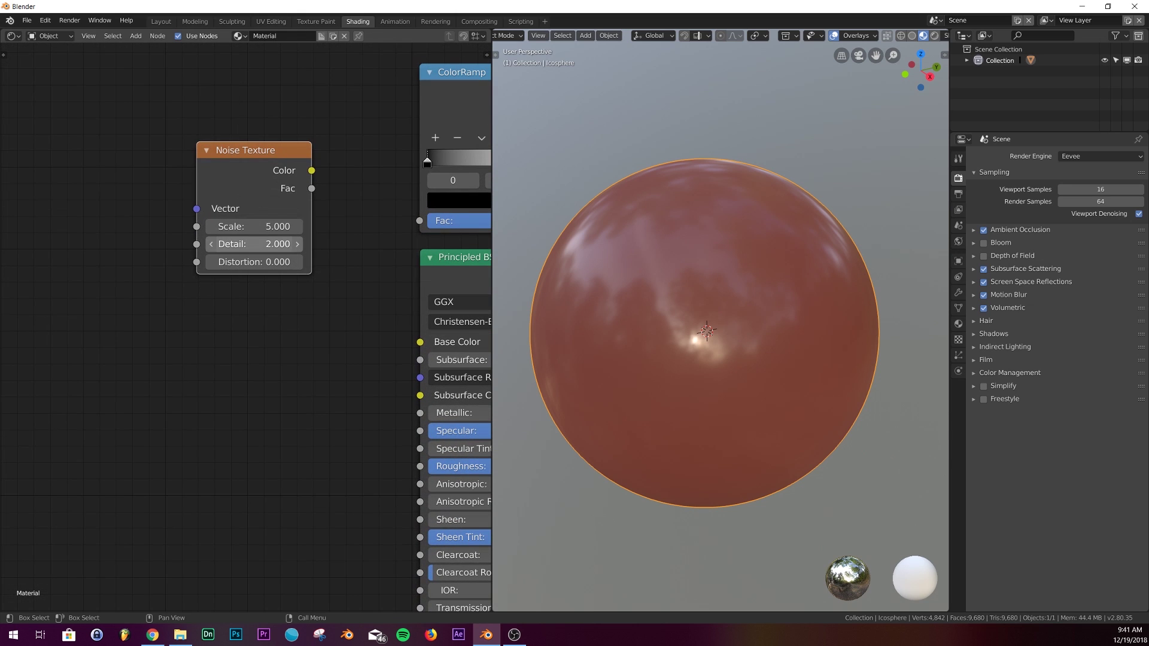
text(16)
key(Return)
middle_drag(94, 333, 283, 368)
scroll(282, 367, down, 2)
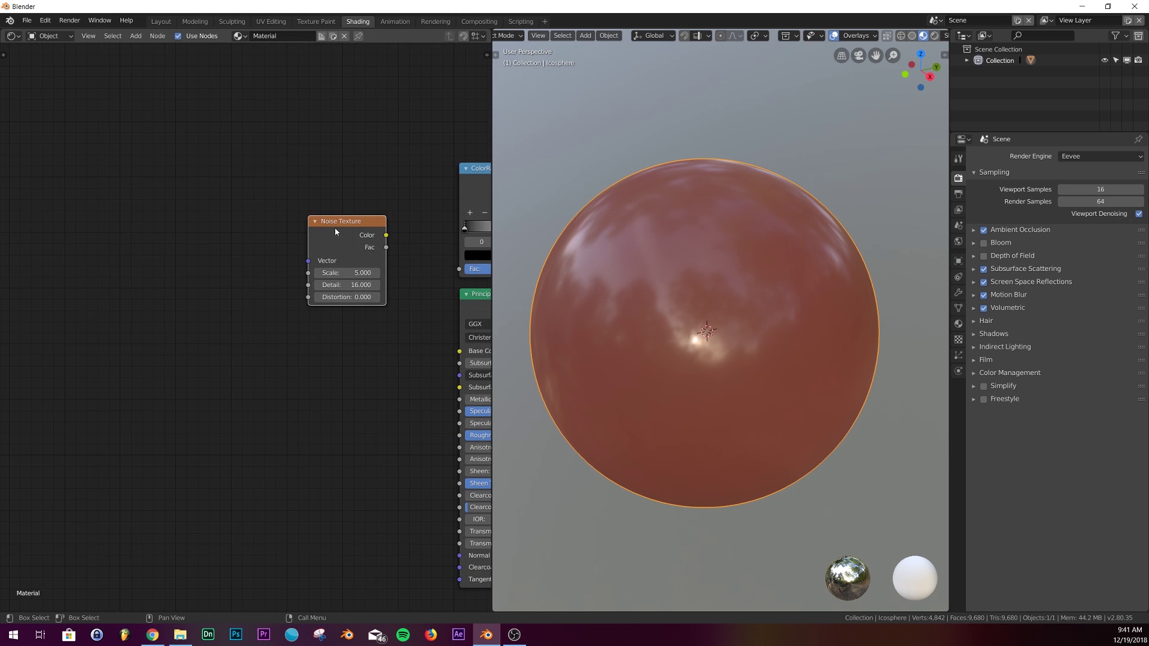
Step: Duplicate the Noise Texture twice, chain the three, and feed the last into the ColorRamp Fac
key(shift+d)
click(239, 226)
key(shift+d)
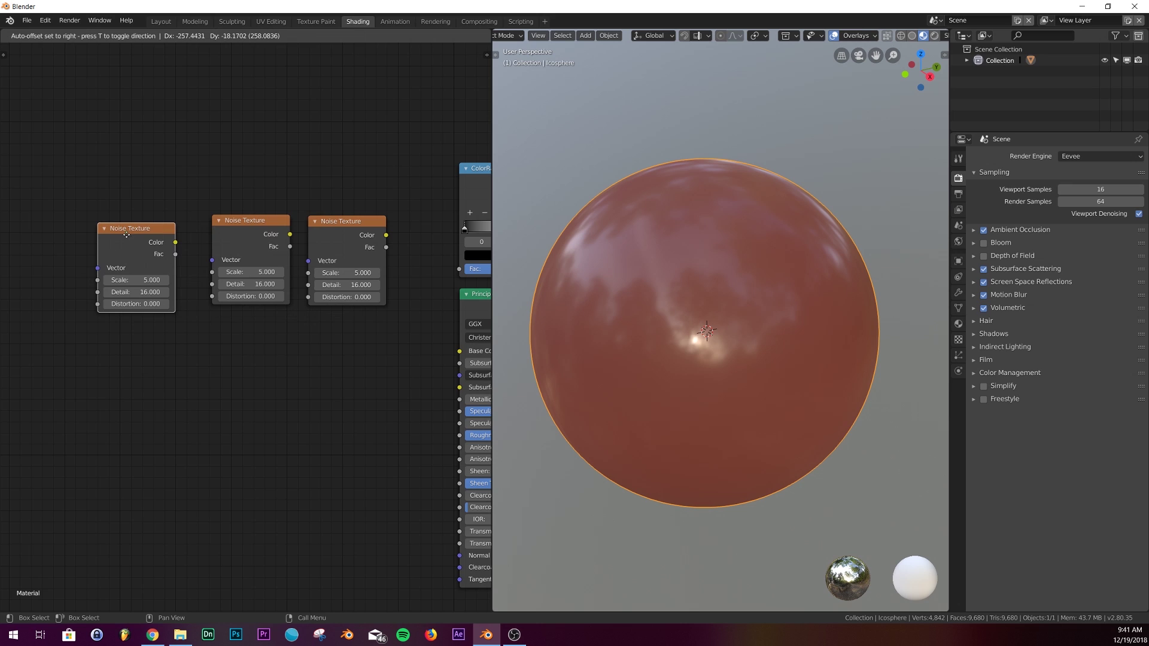
click(124, 233)
drag(175, 241, 212, 259)
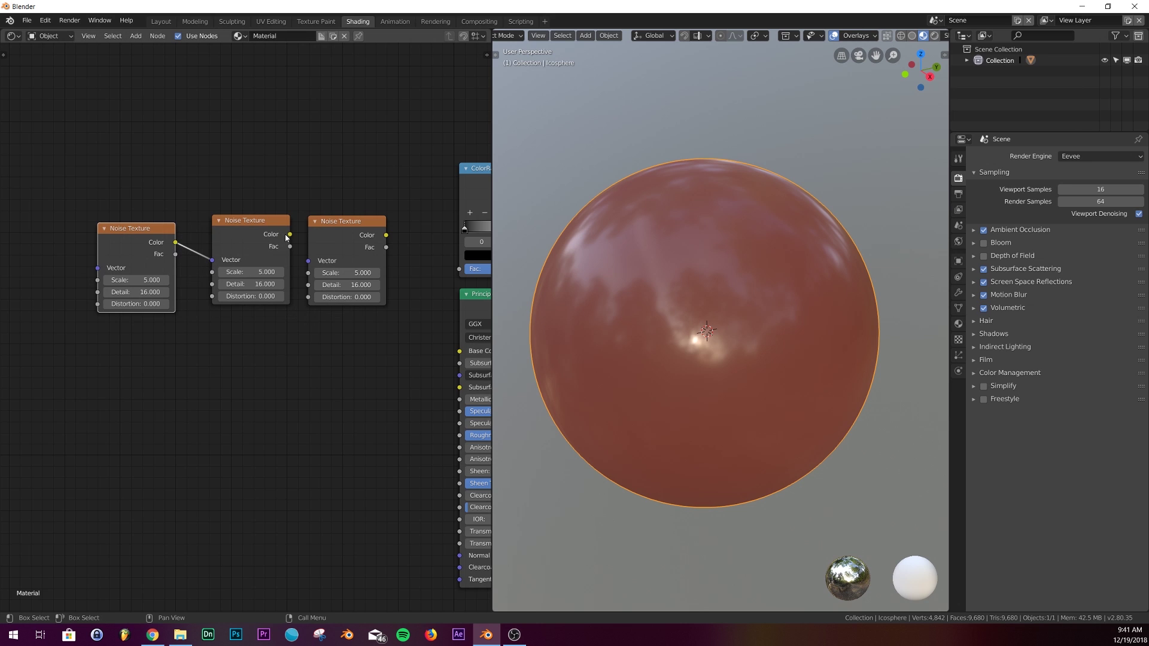
drag(290, 235, 308, 260)
middle_drag(396, 236, 309, 251)
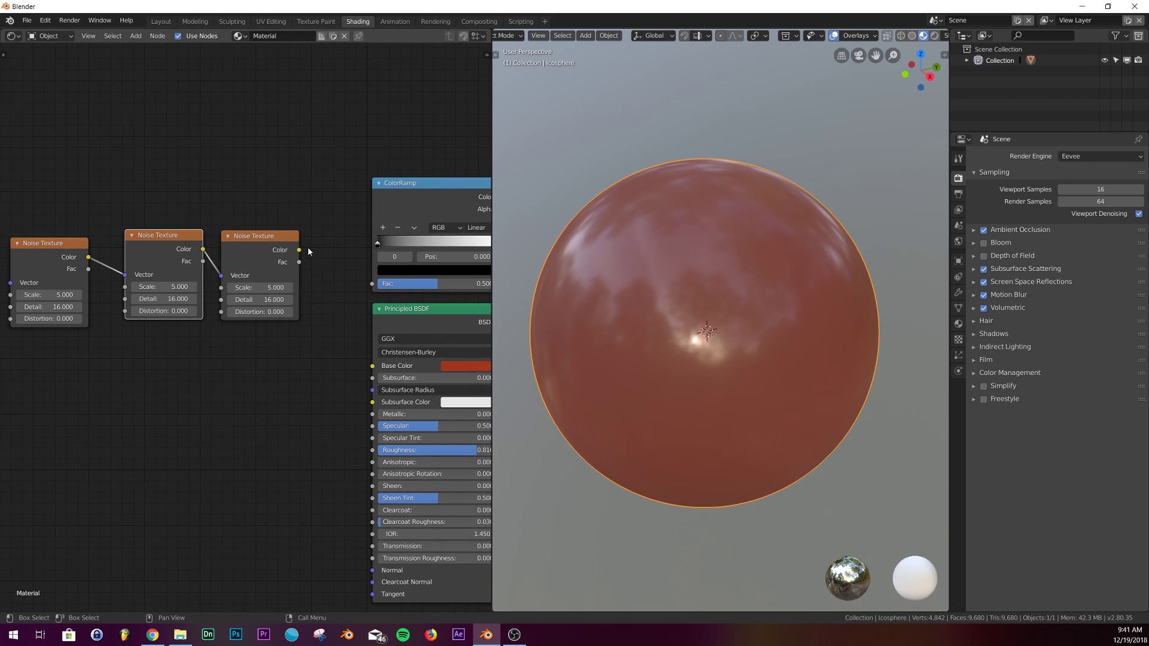
drag(299, 250, 374, 286)
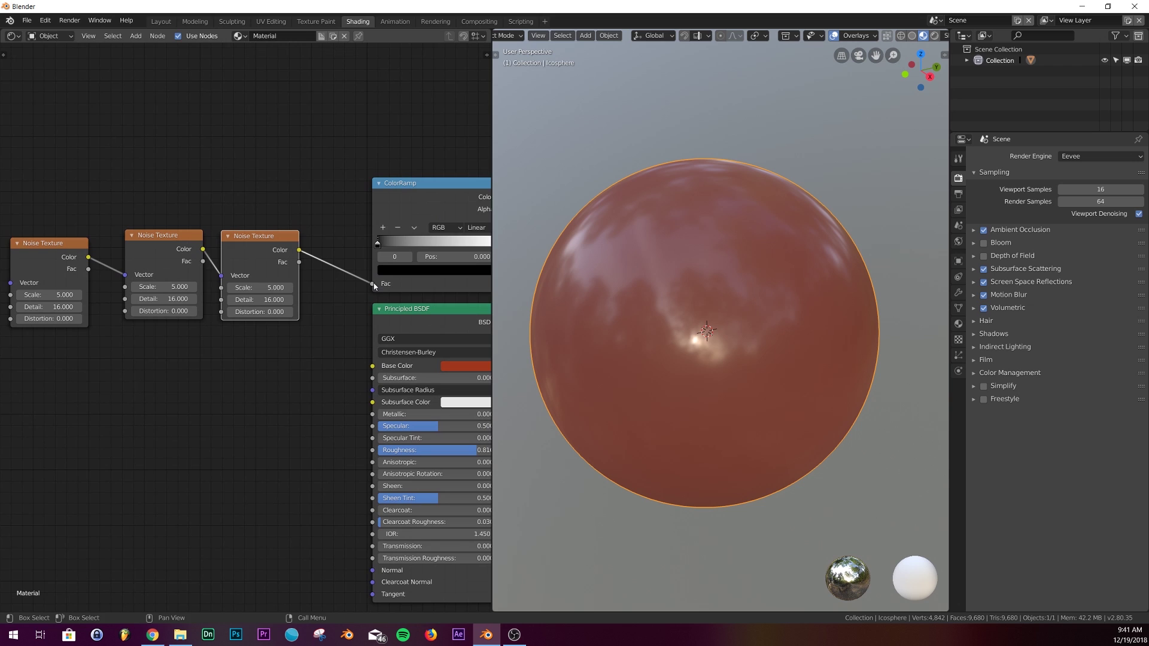
scroll(299, 367, down, 2)
Step: Connect the ColorRamp's Color output to the Mix Shader's Fac
middle_drag(291, 366, 225, 376)
scroll(418, 253, up, 3)
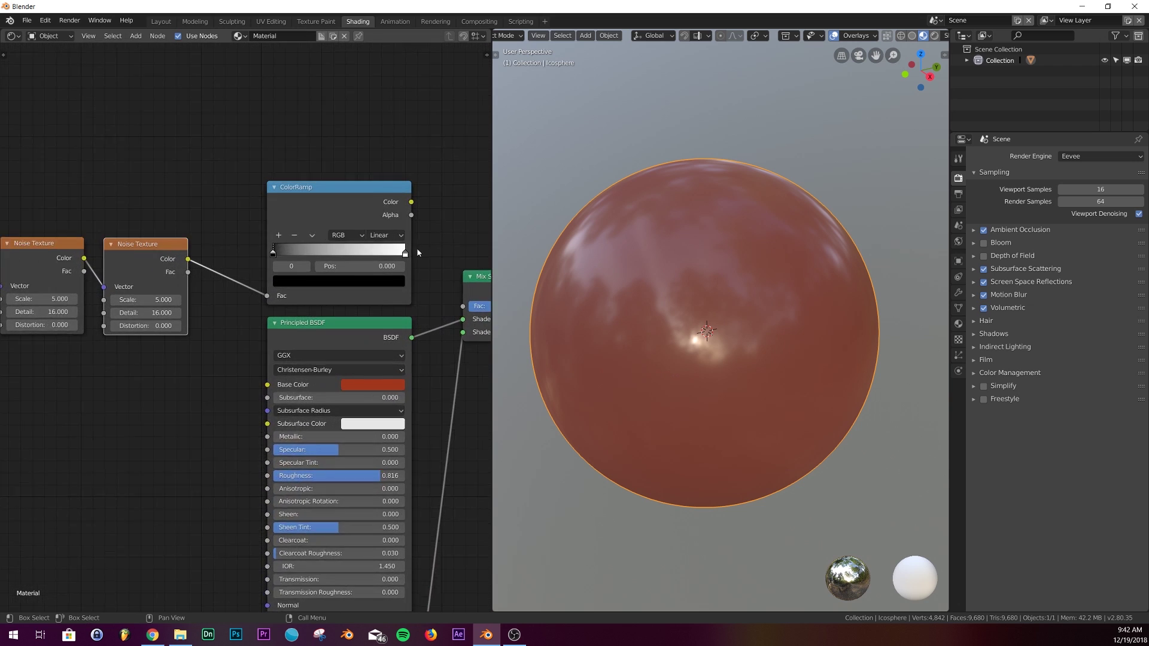
middle_drag(417, 252, 222, 258)
scroll(218, 258, up, 2)
drag(211, 243, 296, 408)
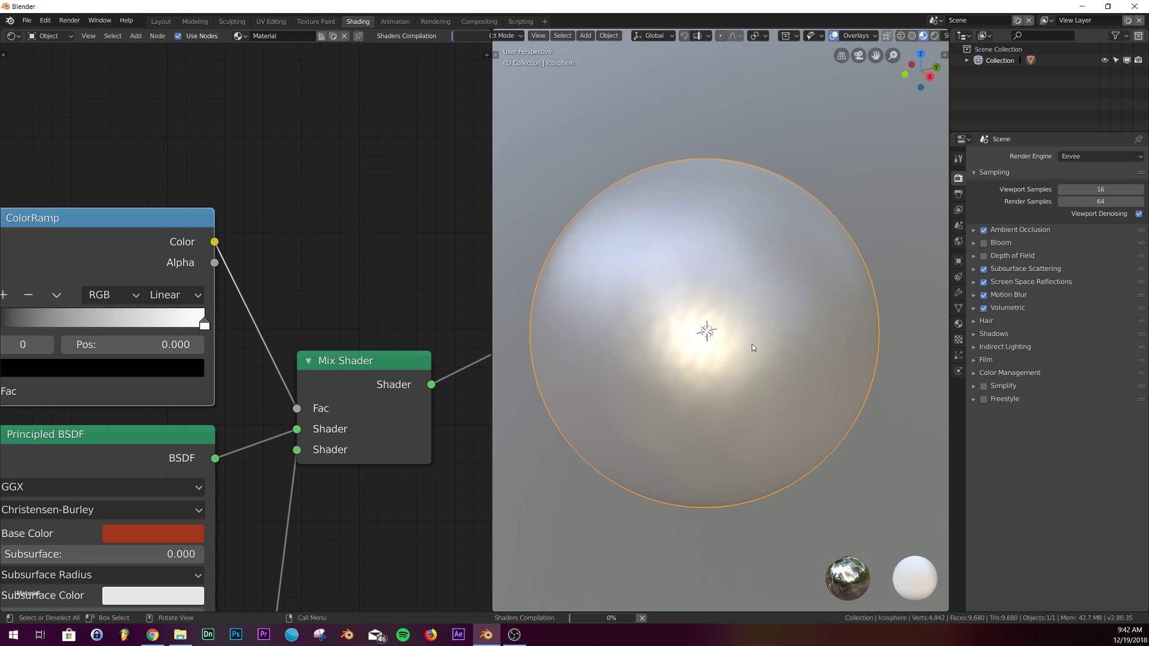
Step: Cut the link from the second Noise Texture into the third one's Vector
middle_drag(36, 443, 179, 448)
scroll(170, 447, down, 1)
drag(91, 310, 130, 303)
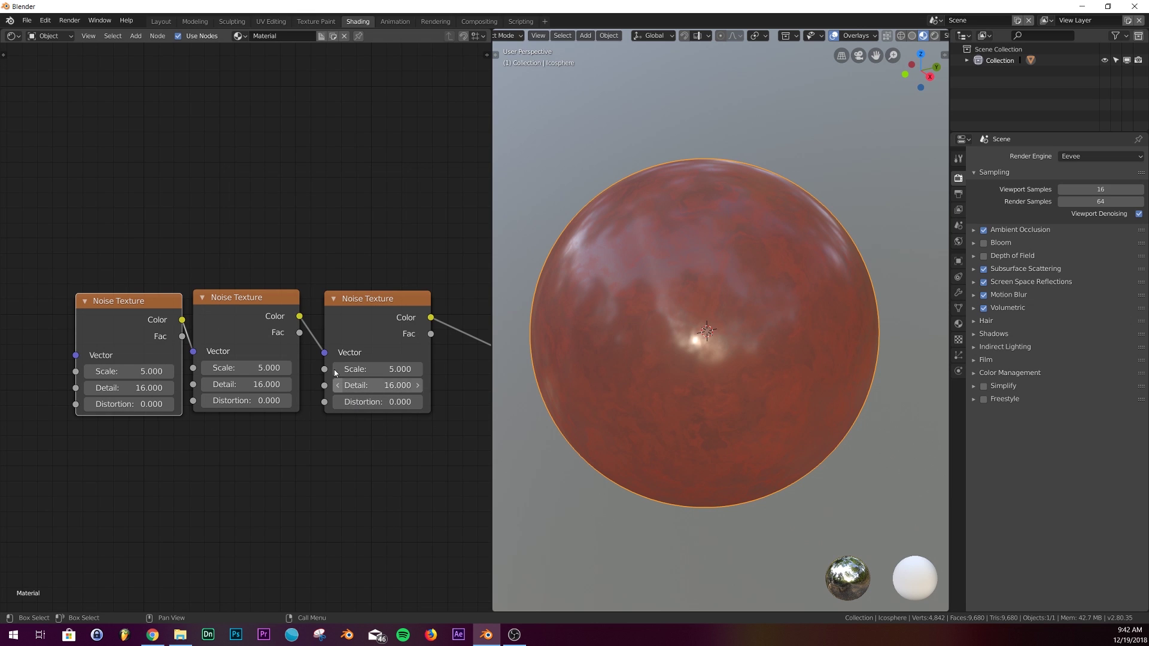
drag(324, 353, 349, 399)
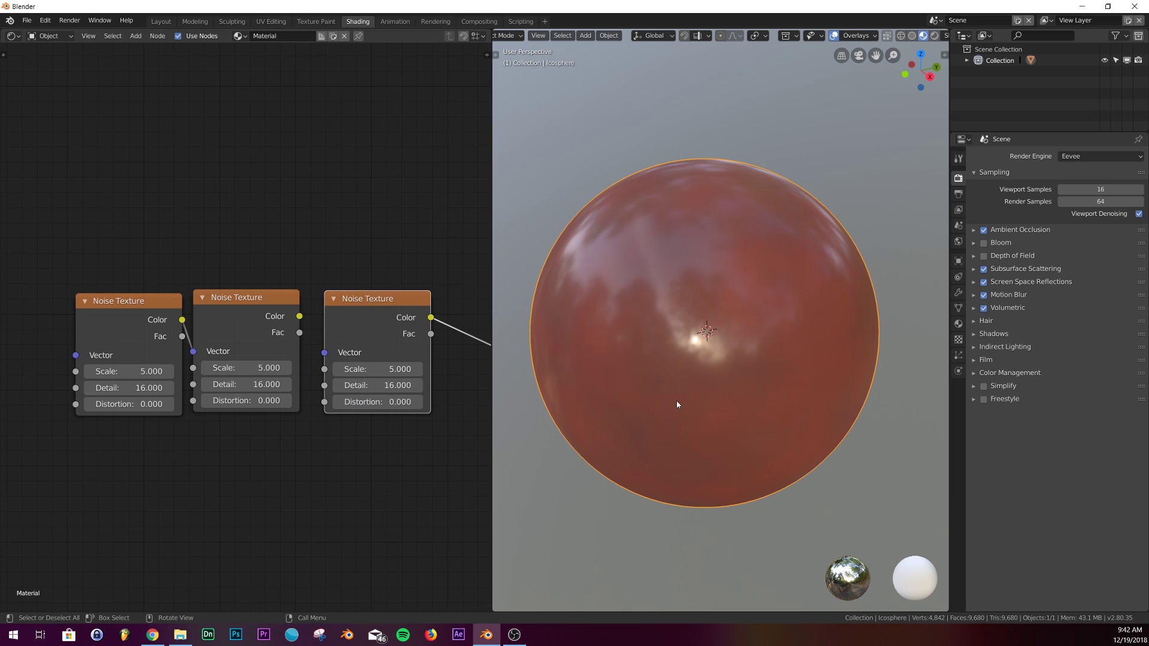
scroll(676, 400, up, 1)
middle_drag(288, 443, 89, 443)
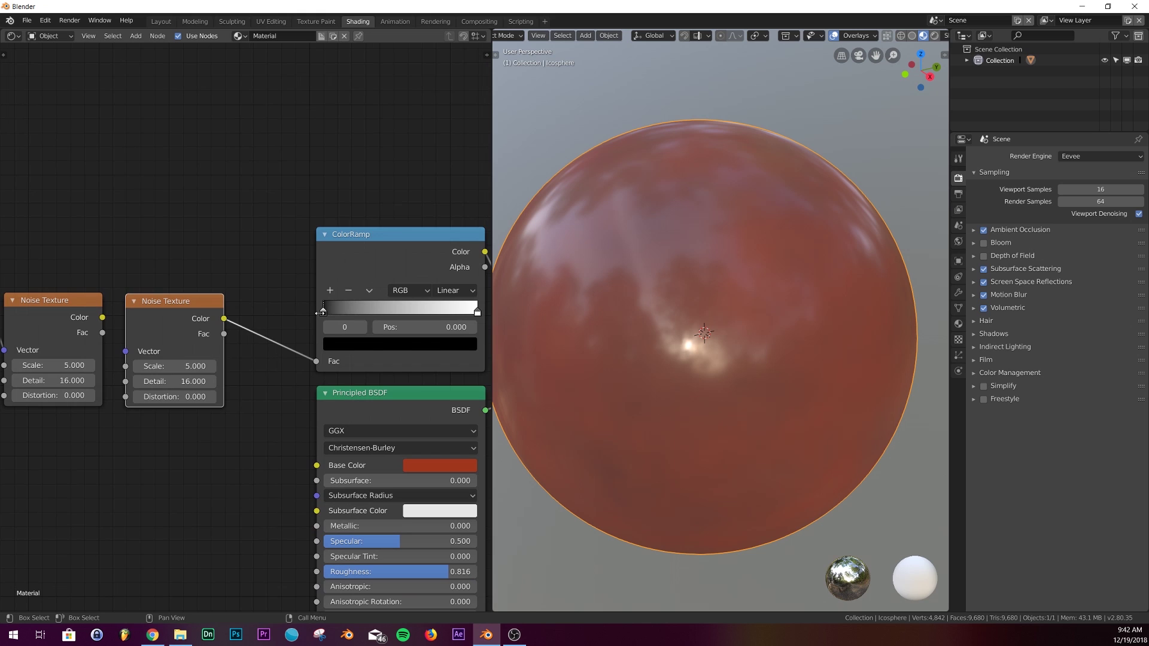
Step: Pull the ColorRamp's black and white stops inward toward the middle
drag(319, 312, 380, 316)
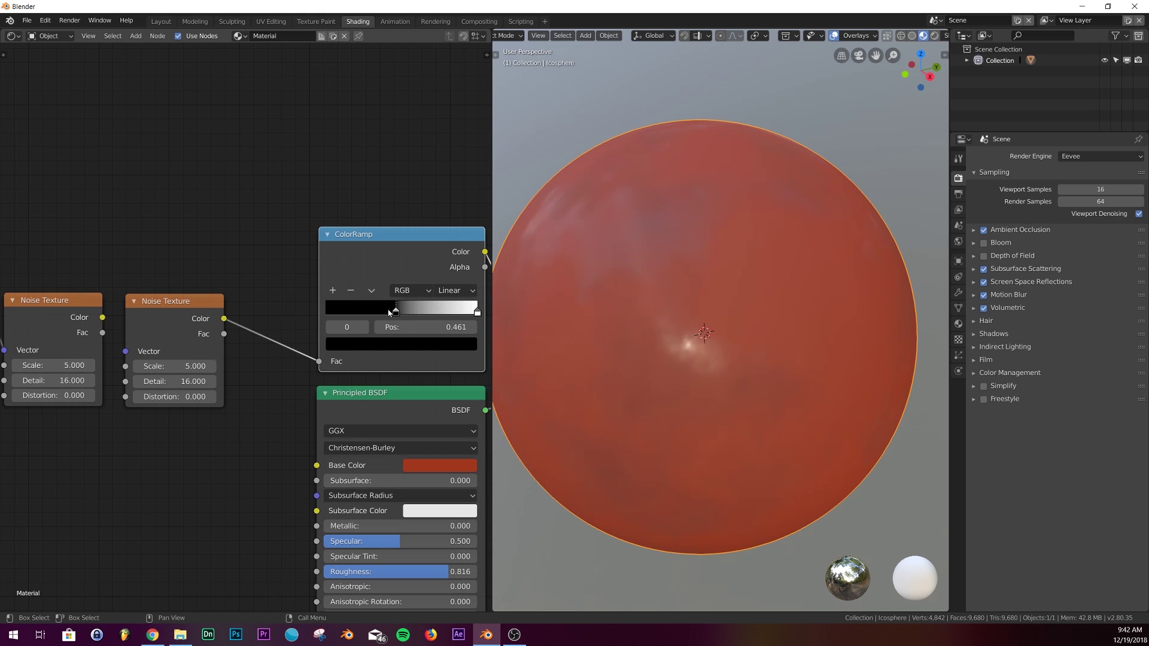
middle_drag(481, 311, 441, 316)
drag(442, 316, 368, 320)
middle_drag(765, 353, 639, 341)
Step: Reconnect the middle Noise Texture's Color to the third Noise Texture's Vector
middle_drag(107, 352, 253, 347)
drag(209, 319, 233, 353)
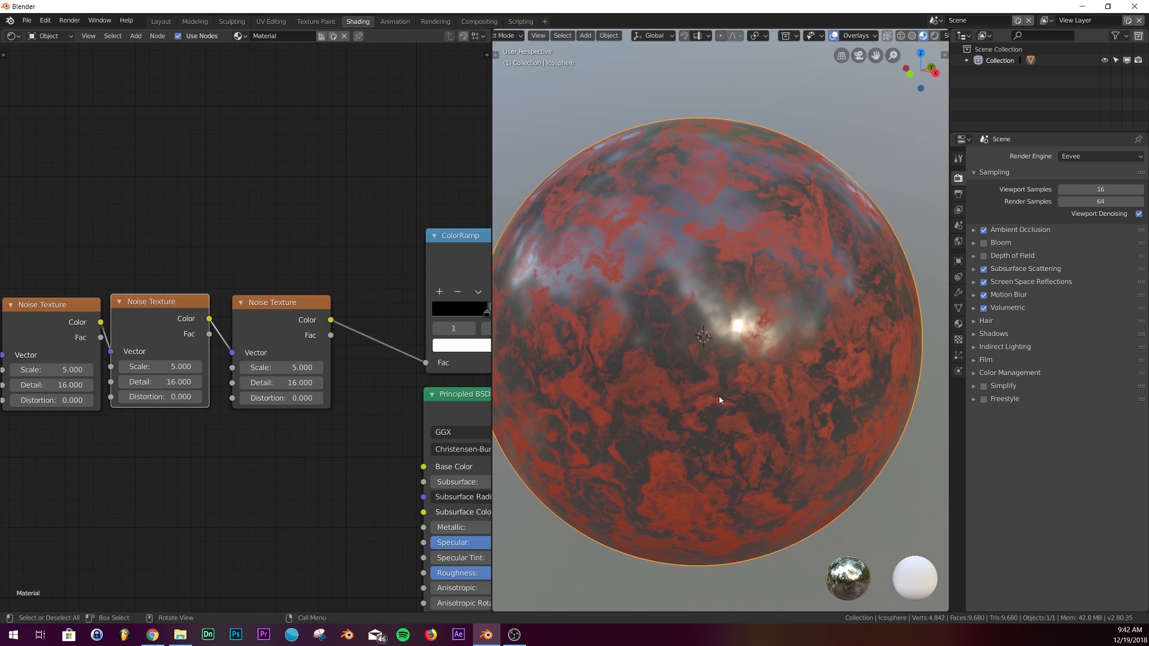
middle_drag(481, 367, 339, 401)
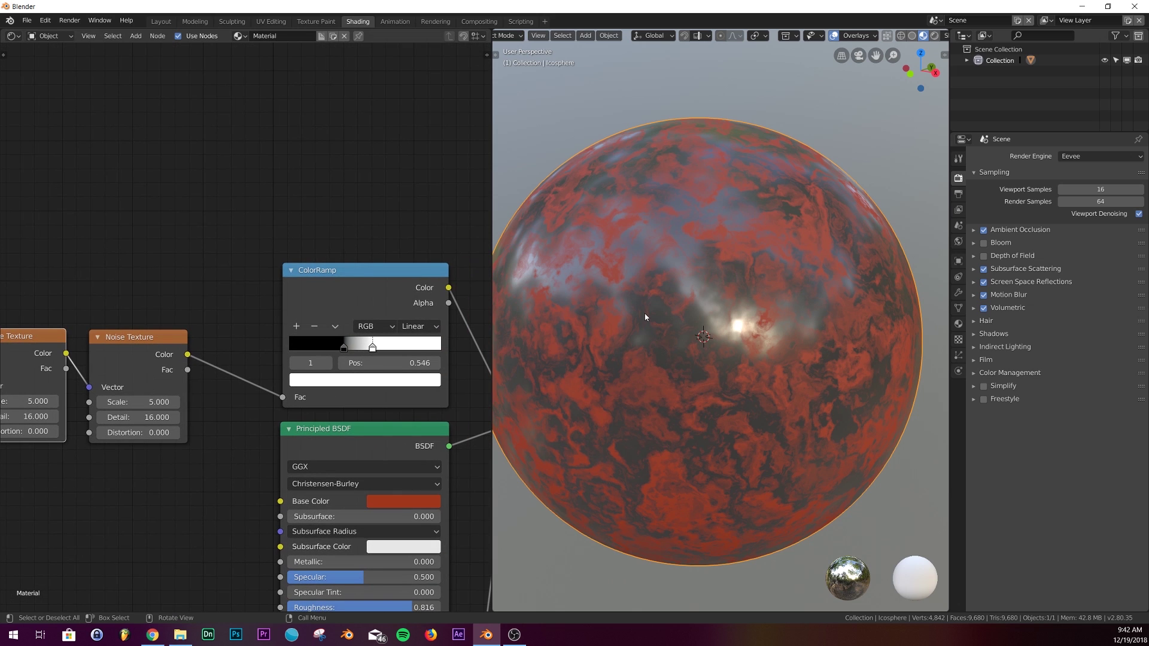
scroll(672, 364, up, 5)
scroll(674, 367, down, 5)
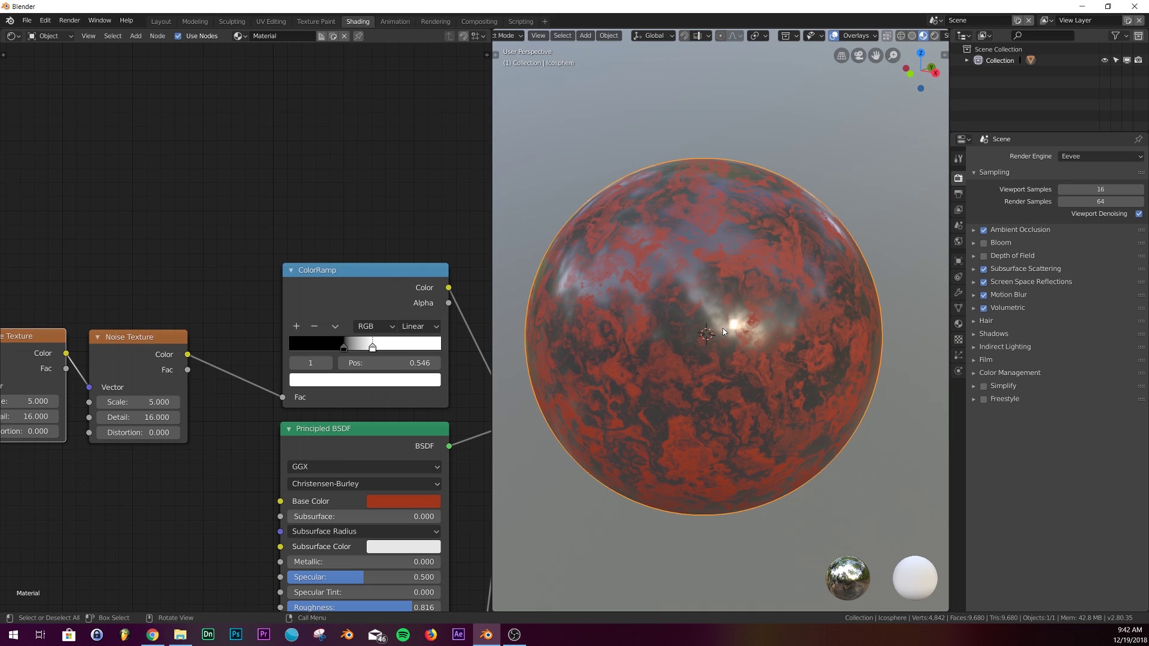
Step: Readjust the ColorRamp stops, moving the black stop back toward 0
drag(343, 348, 482, 354)
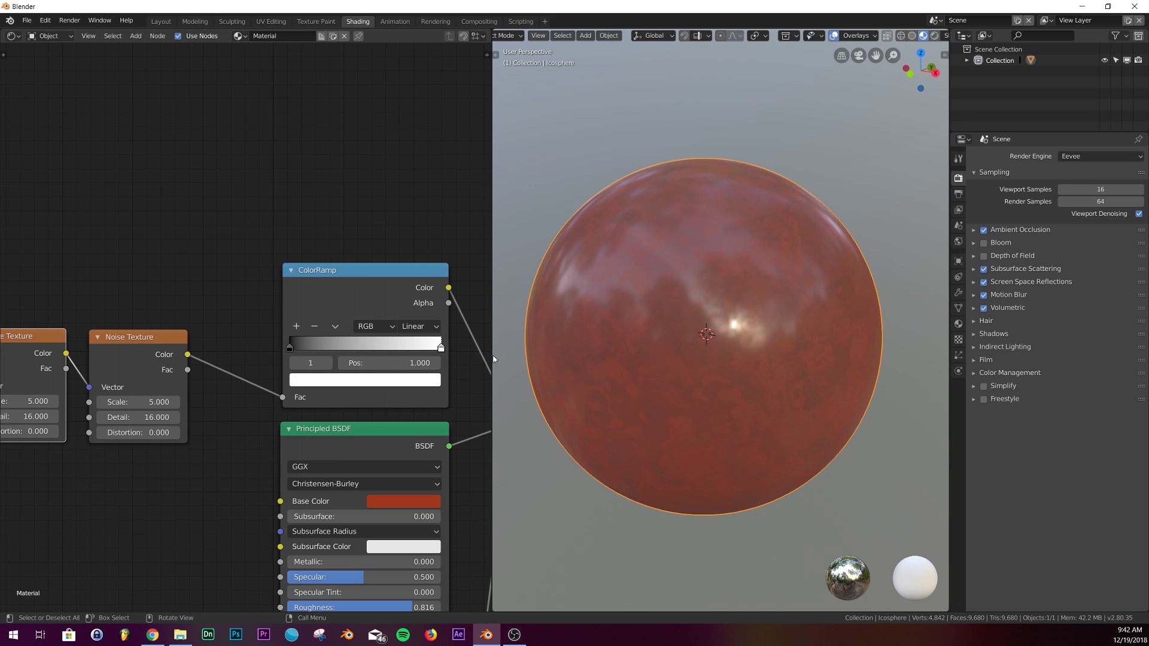
scroll(254, 375, down, 1)
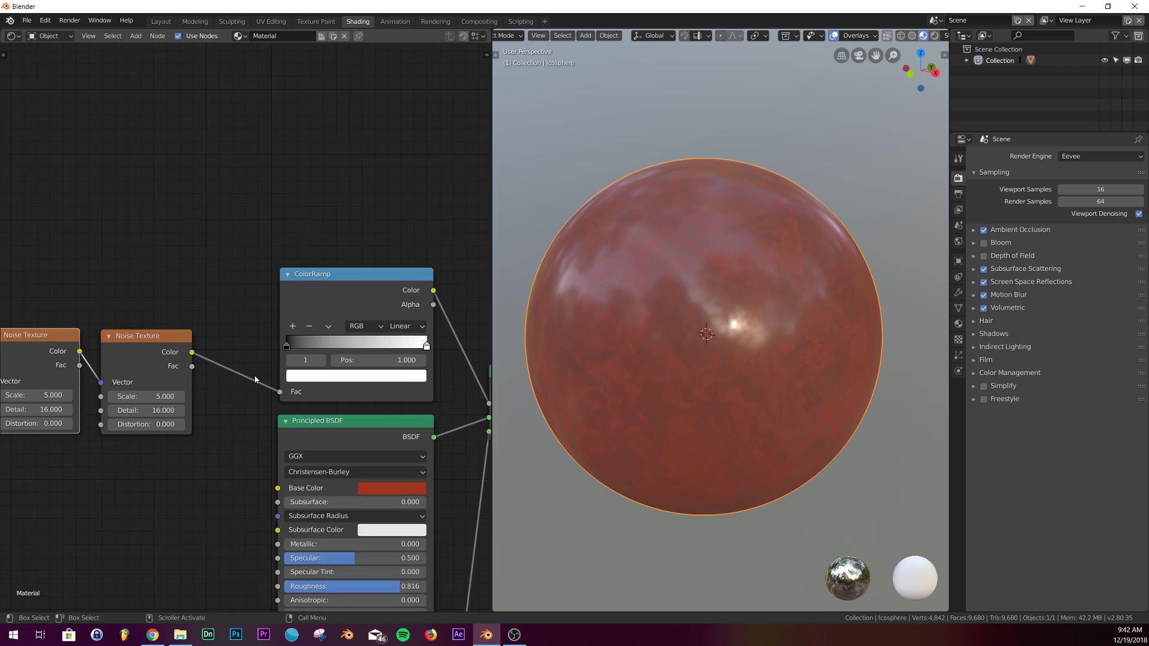
scroll(254, 375, up, 2)
scroll(262, 333, down, 1)
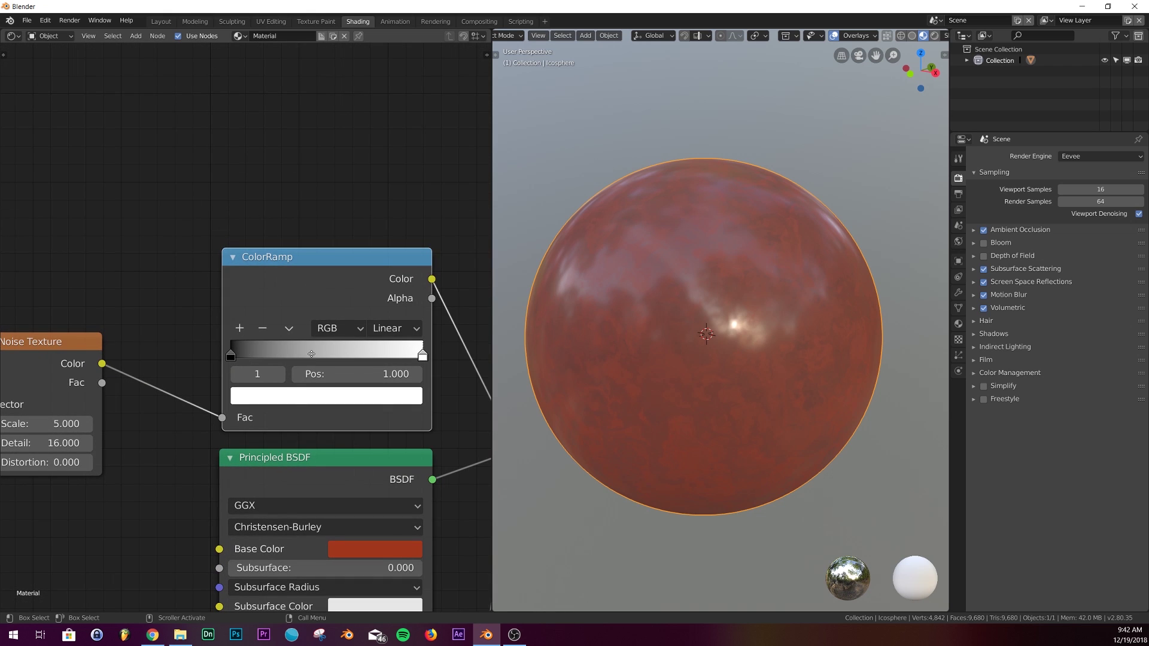
drag(264, 363, 349, 357)
click(247, 352)
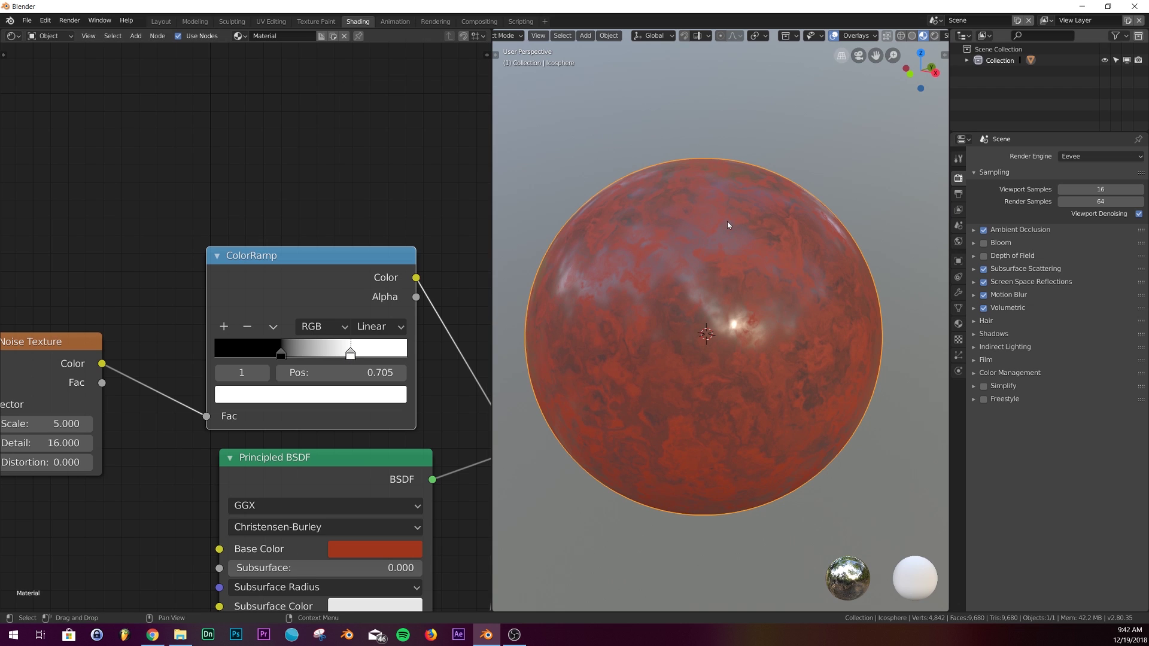
Step: Move the first Principled BSDF left to open space near the Mix Shader
scroll(317, 458, down, 2)
middle_drag(431, 447, 323, 271)
scroll(332, 321, down, 2)
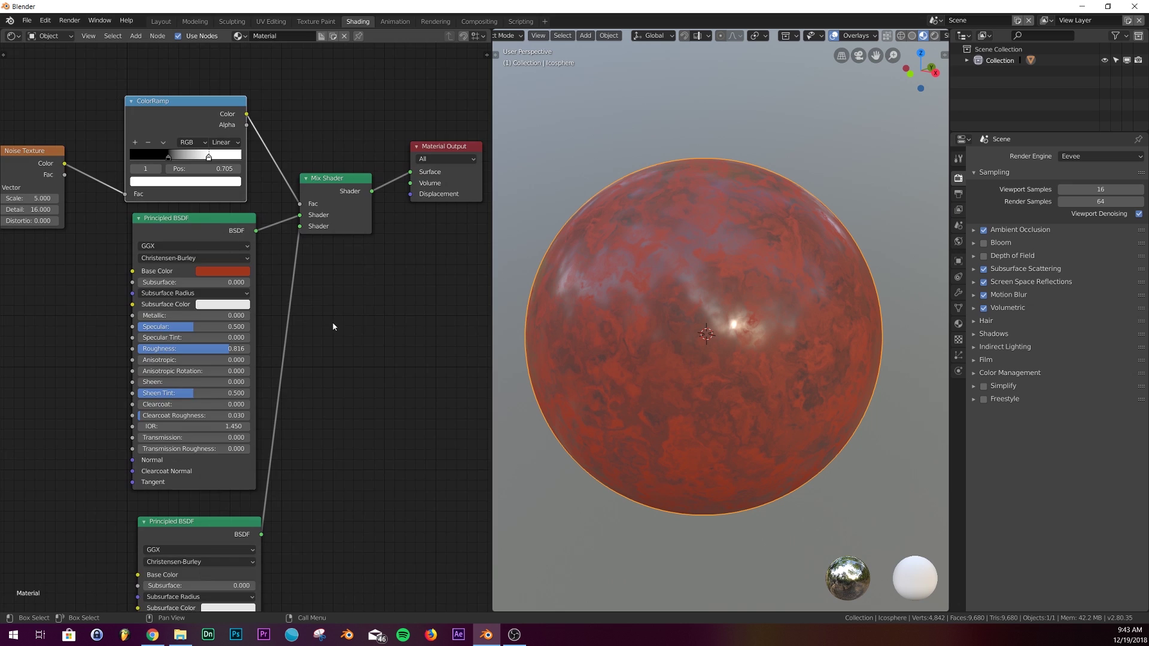
drag(220, 245, 63, 280)
middle_drag(63, 280, 129, 213)
Step: Rearrange the upper and lower Principled BSDF nodes to clear space in the tree
drag(114, 206, 82, 207)
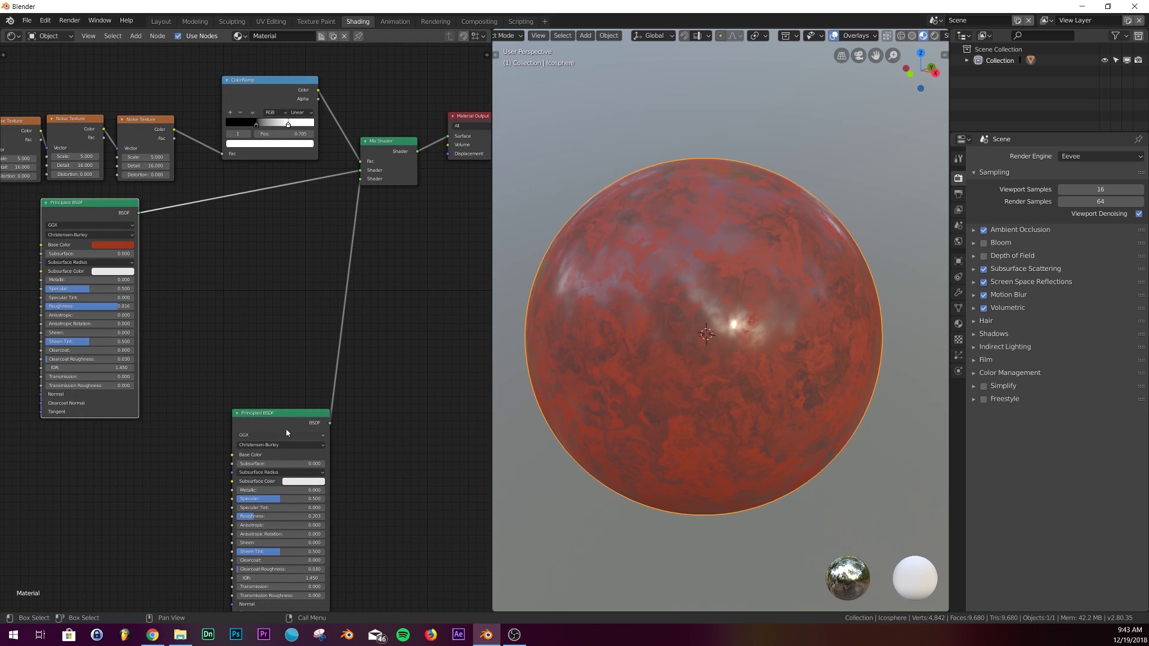
drag(283, 420, 256, 418)
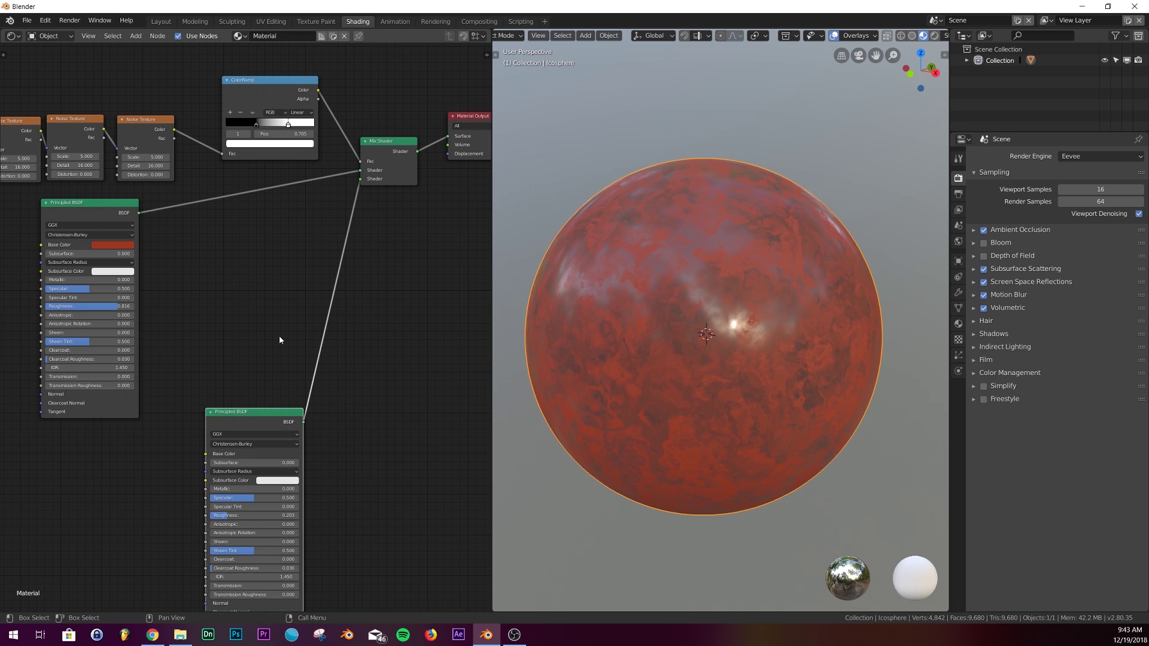
middle_drag(317, 386, 234, 287)
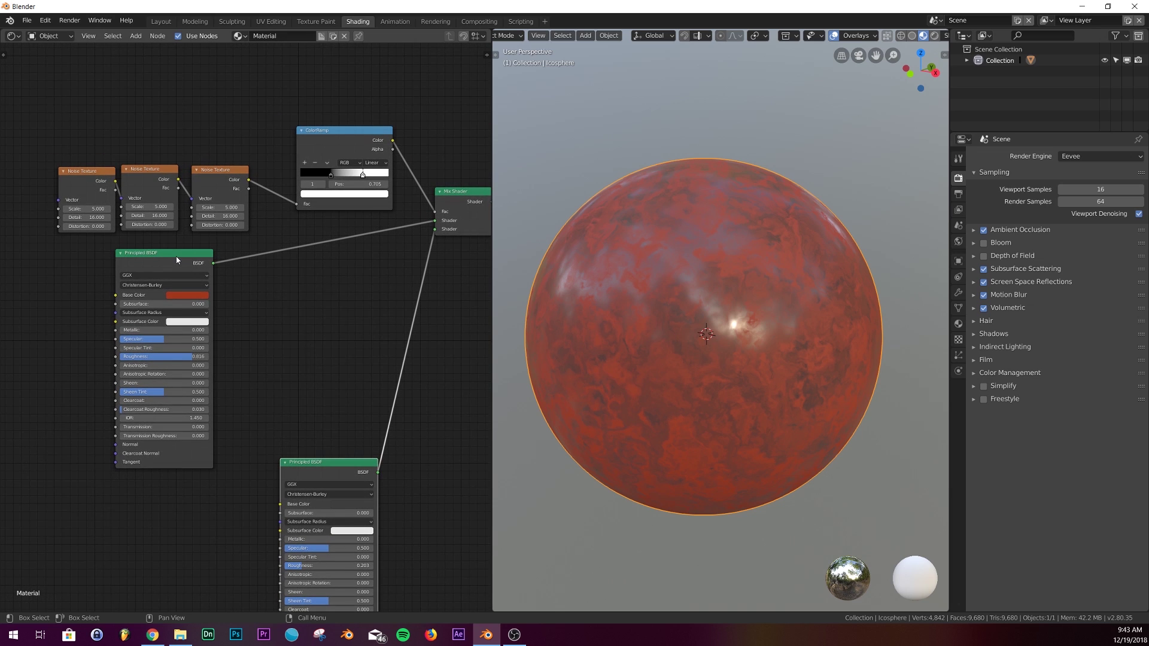
drag(176, 257, 193, 284)
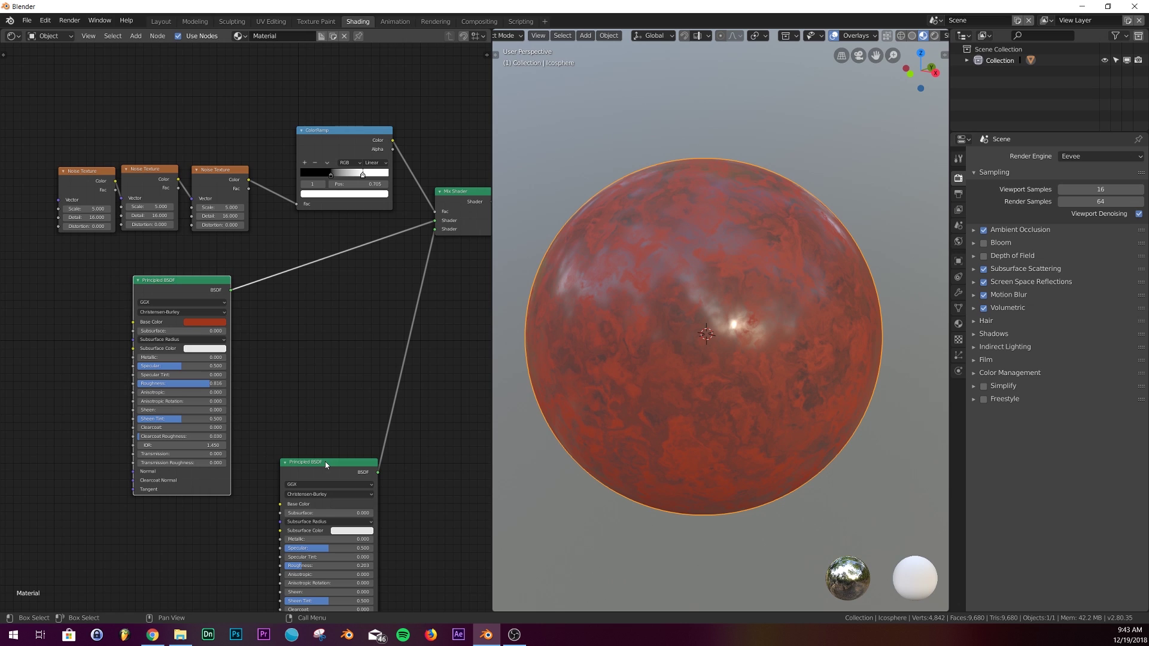
drag(326, 465, 346, 509)
drag(173, 282, 177, 363)
Step: Drop a new Mix Shader onto the upper Principled BSDF's output link
key(shift+a)
click(234, 319)
text(mix)
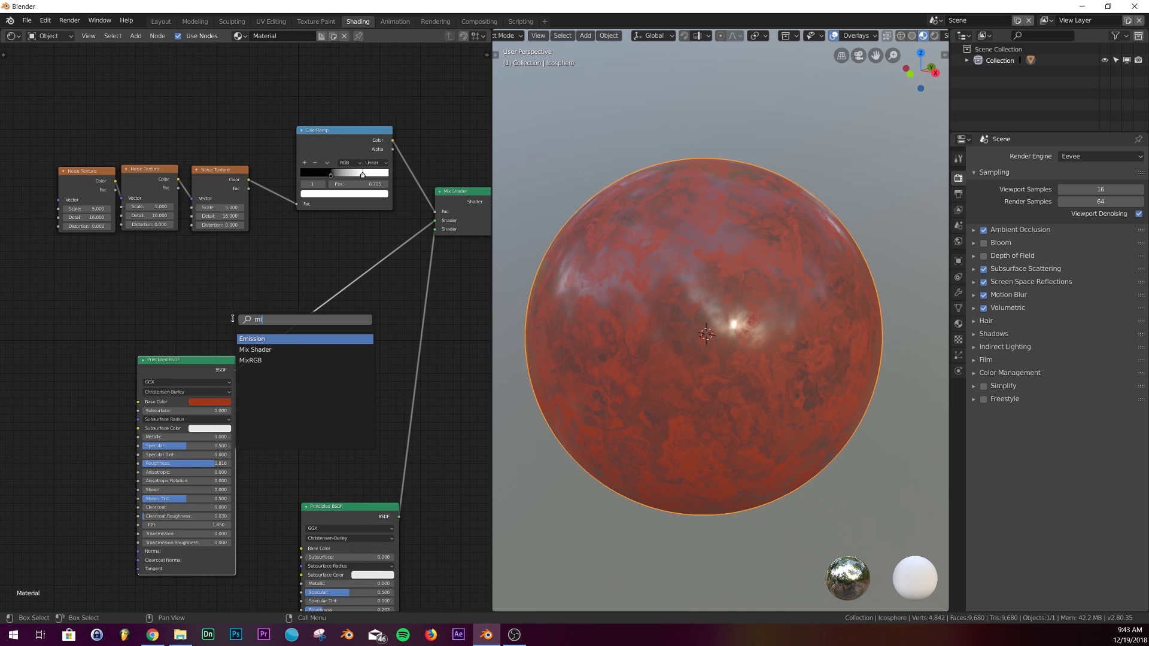
click(257, 339)
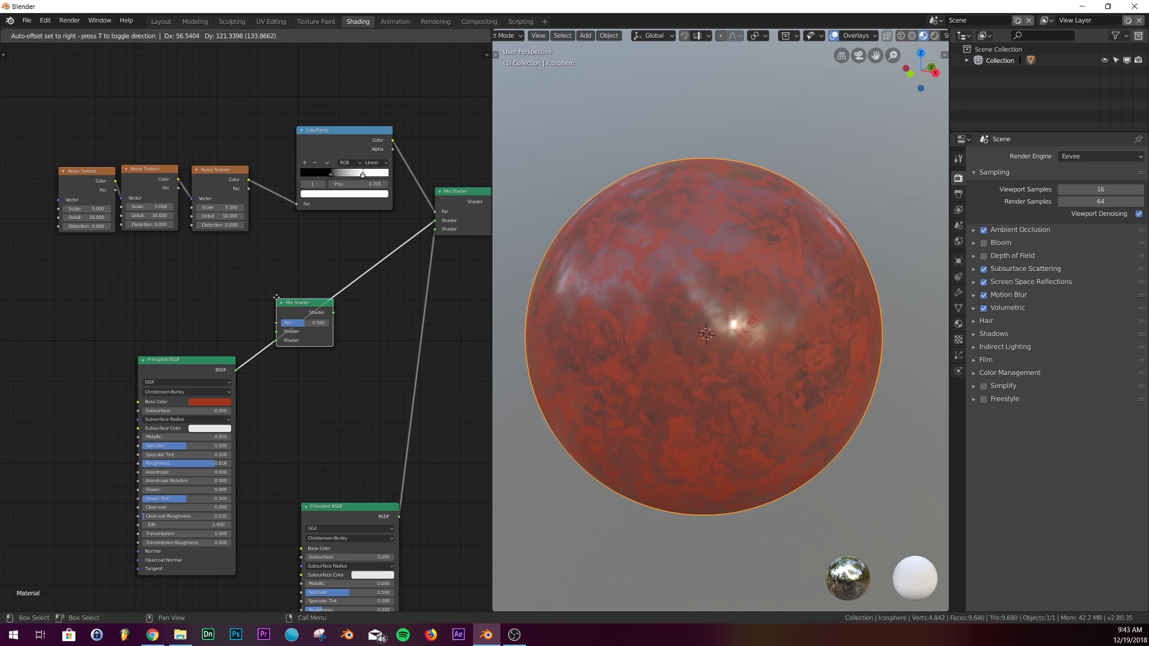
click(302, 320)
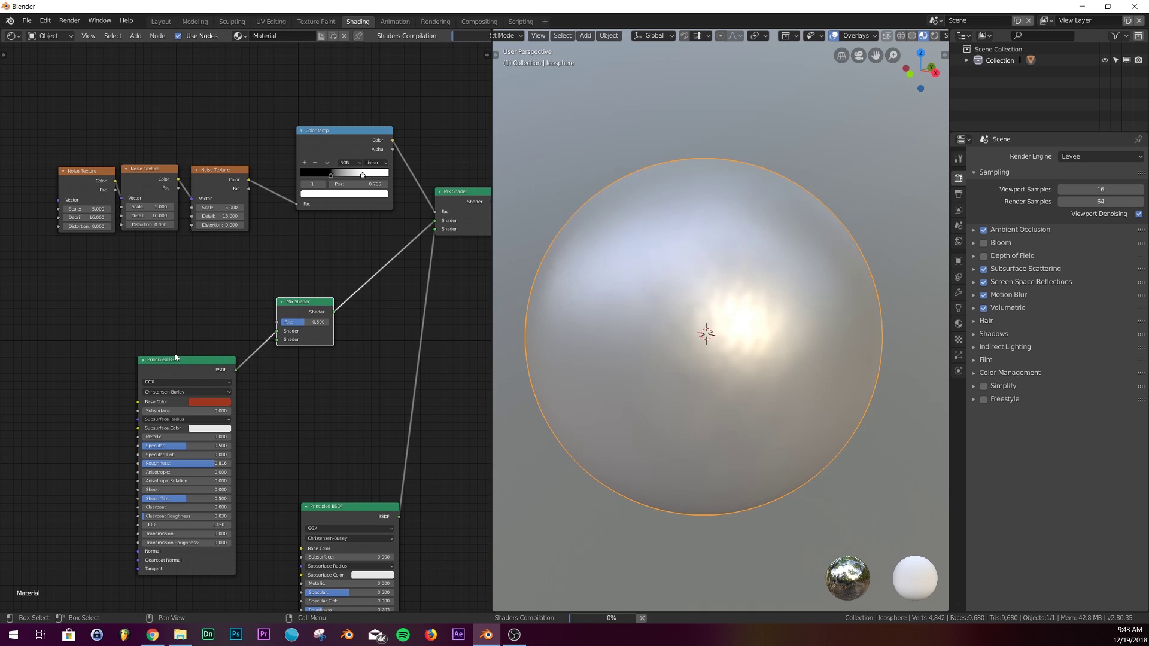
drag(176, 357, 140, 343)
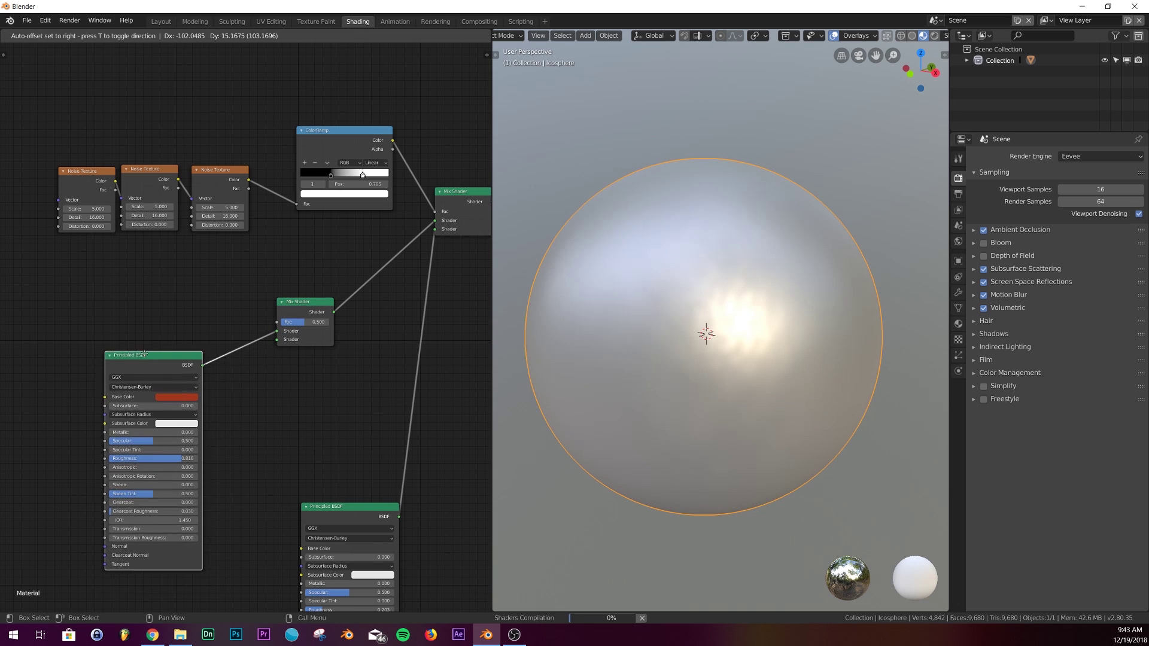
Step: Add an Emission node beside the new Mix Shader
key(shift+a)
click(294, 418)
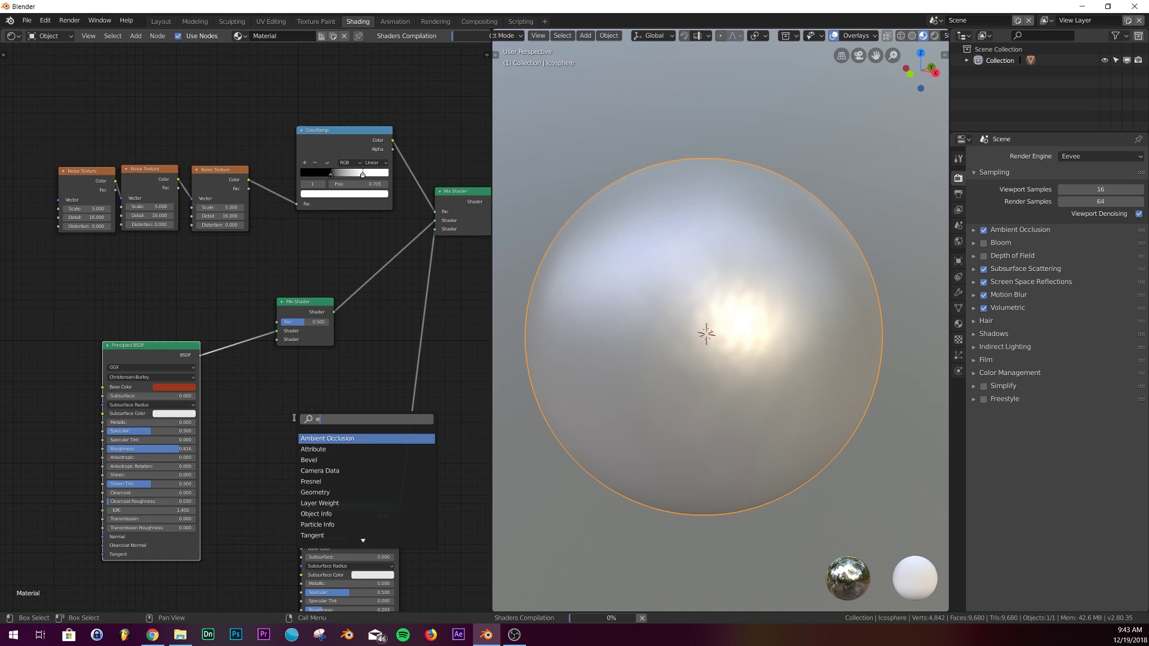
text(em)
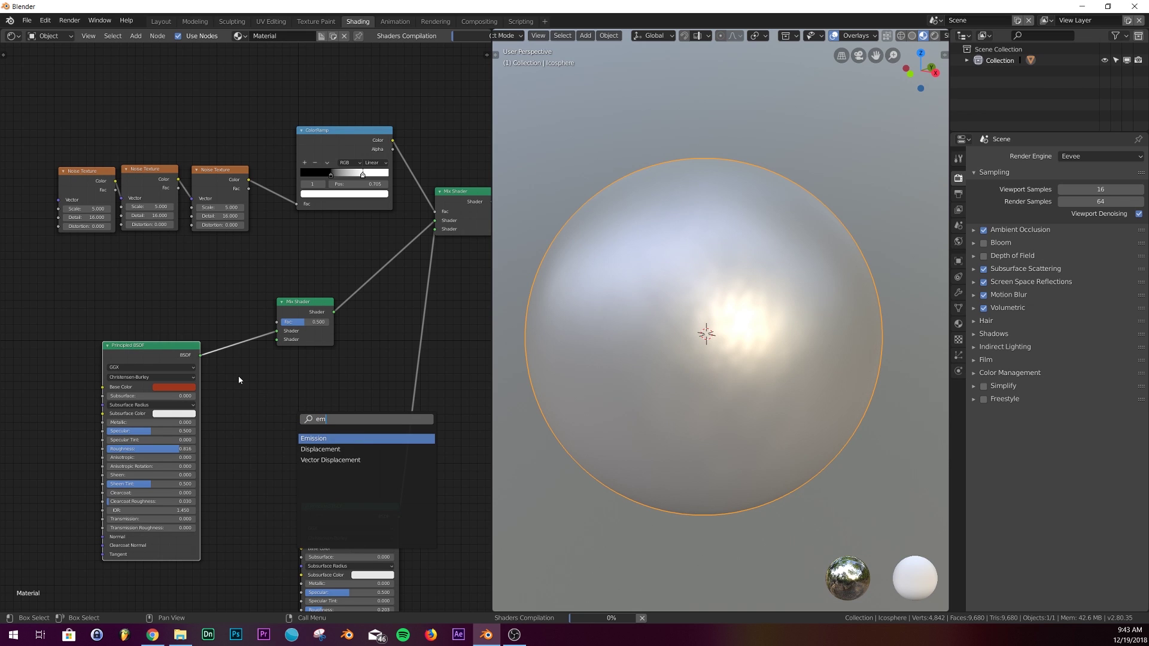
click(315, 437)
click(317, 442)
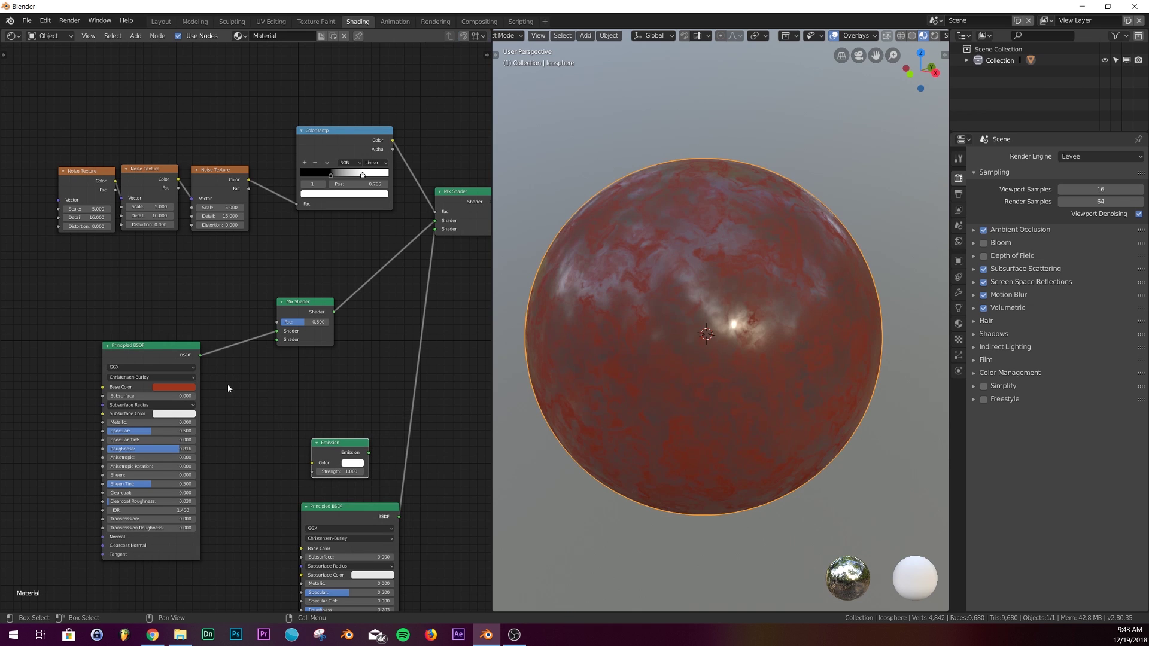
drag(340, 444, 245, 398)
Step: Set Emission strength 50 and colour red, then plug it into the Mix Shader's second input
click(253, 427)
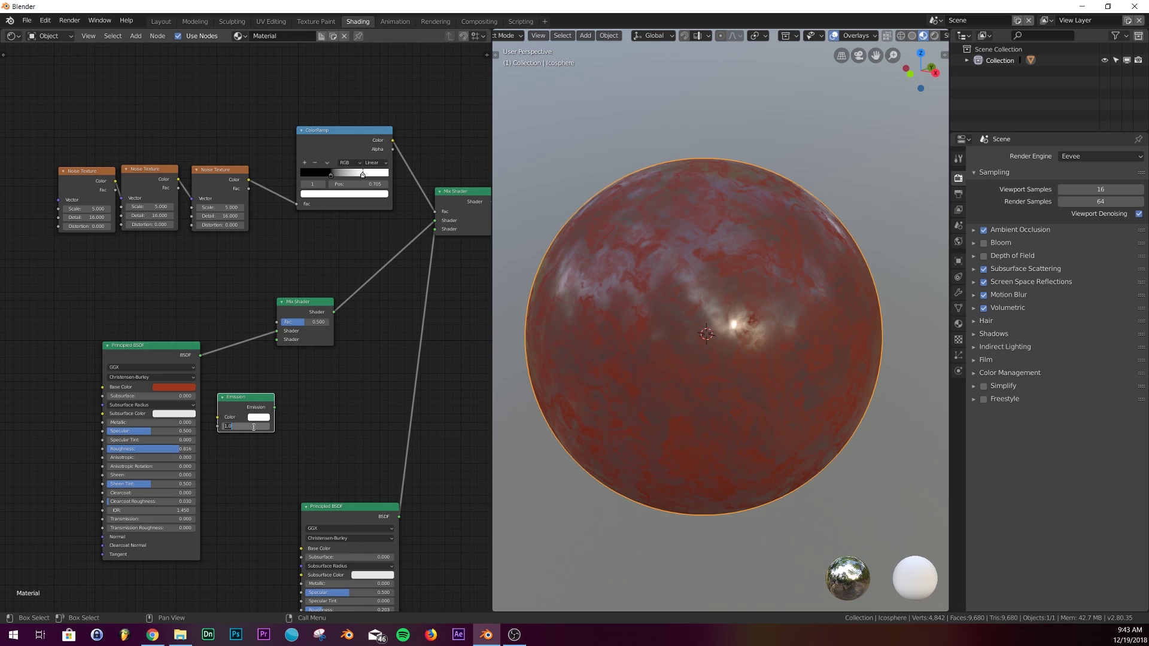
text(50)
key(Return)
click(267, 417)
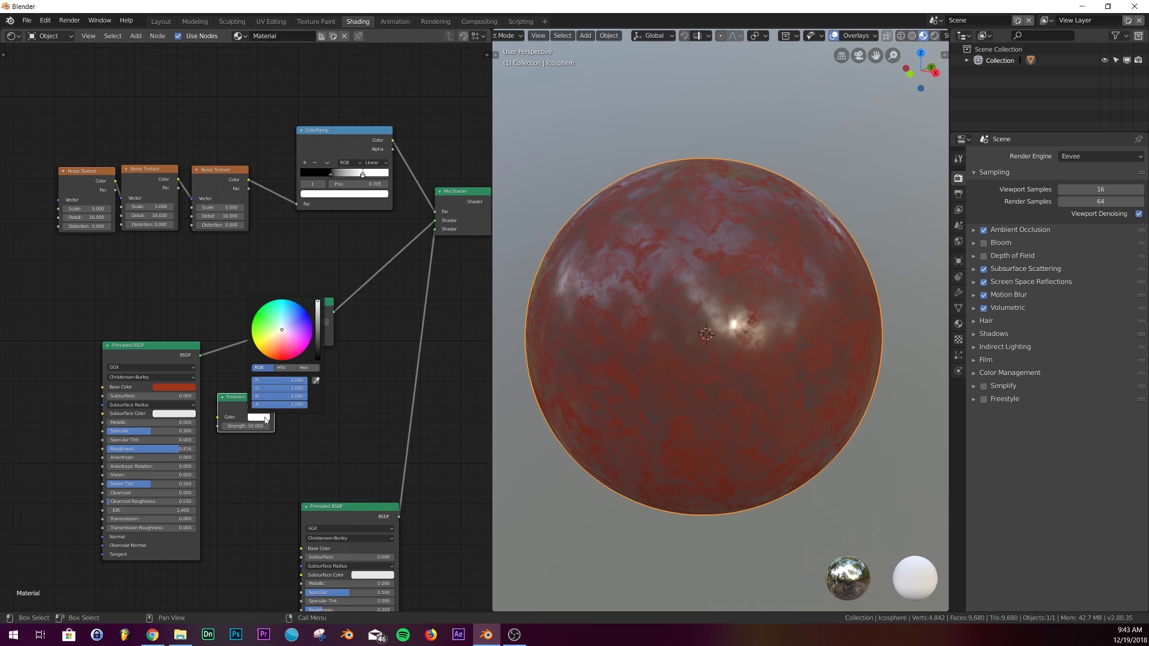
click(267, 356)
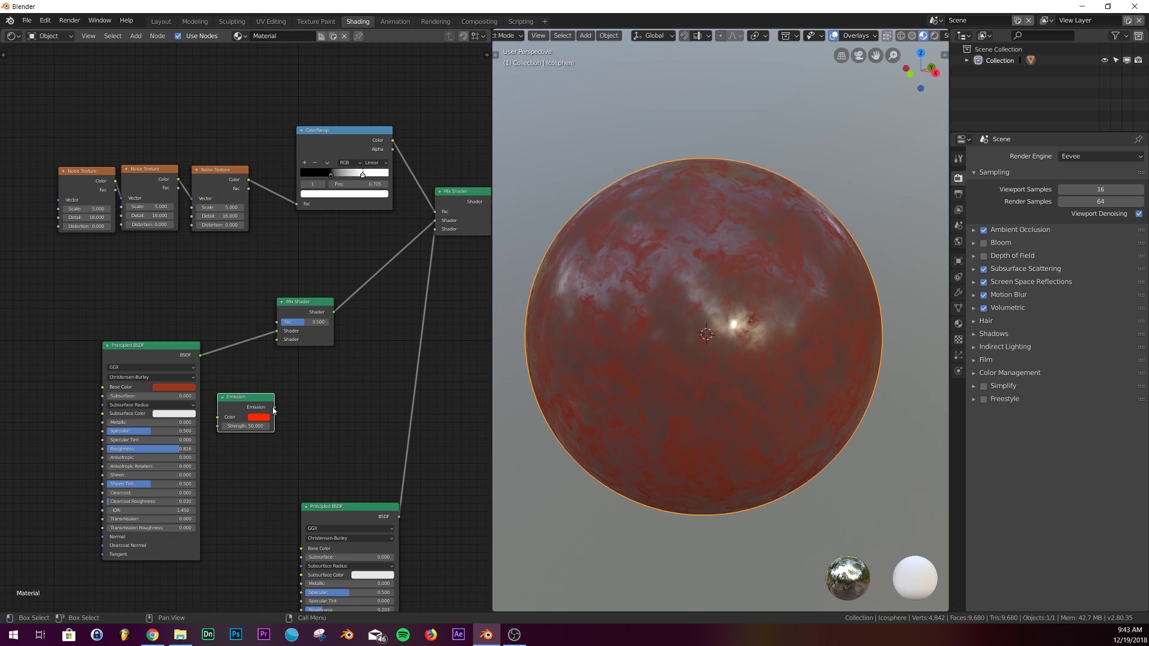
drag(273, 410, 278, 339)
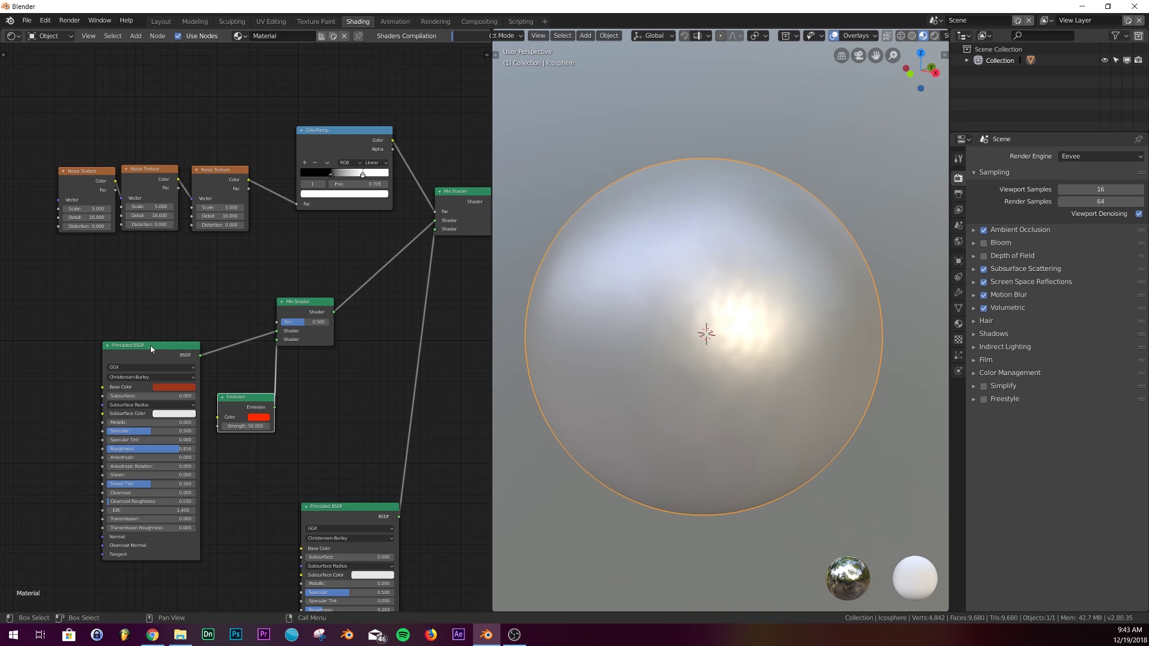
drag(150, 349, 118, 349)
ctrl+scroll(244, 300, left, 1)
Step: Add a second ColorRamp fed by the Noise Texture's Color and link it to the lower Mix Shader's Fac
key(shift+a)
click(244, 301)
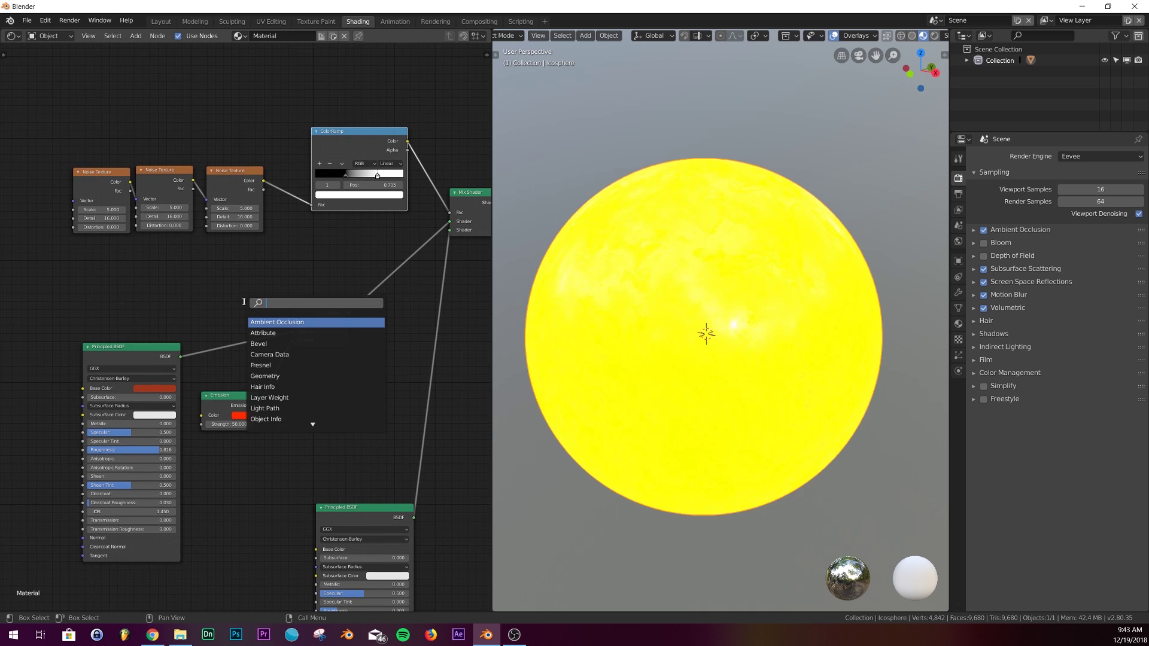
text(col)
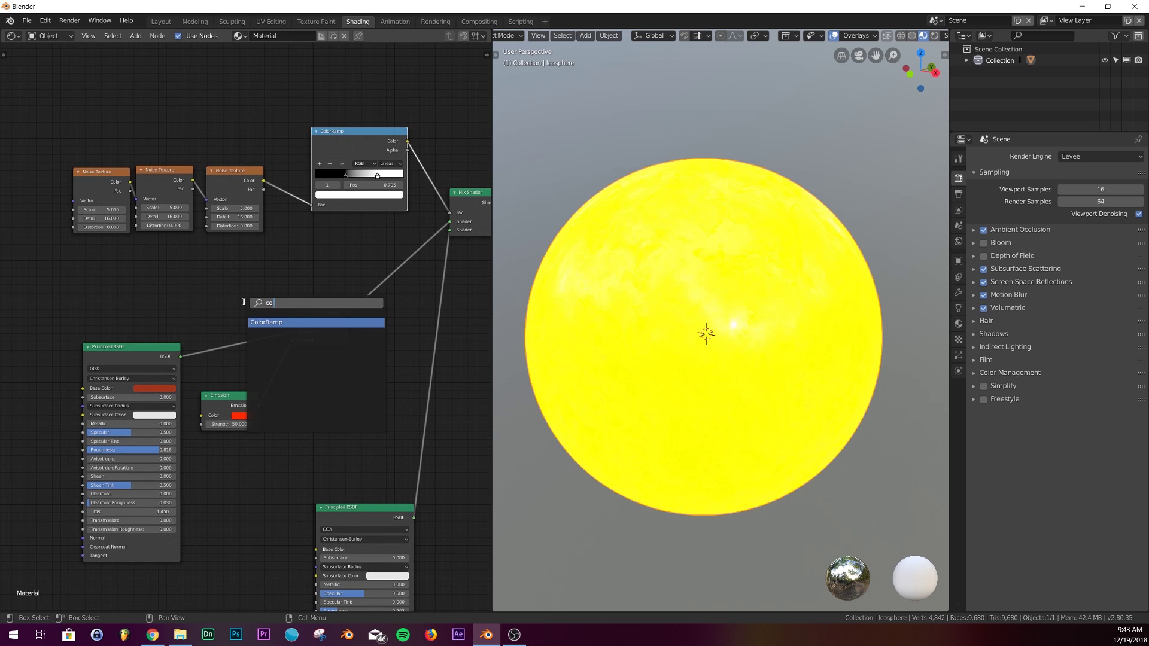
click(285, 321)
click(247, 296)
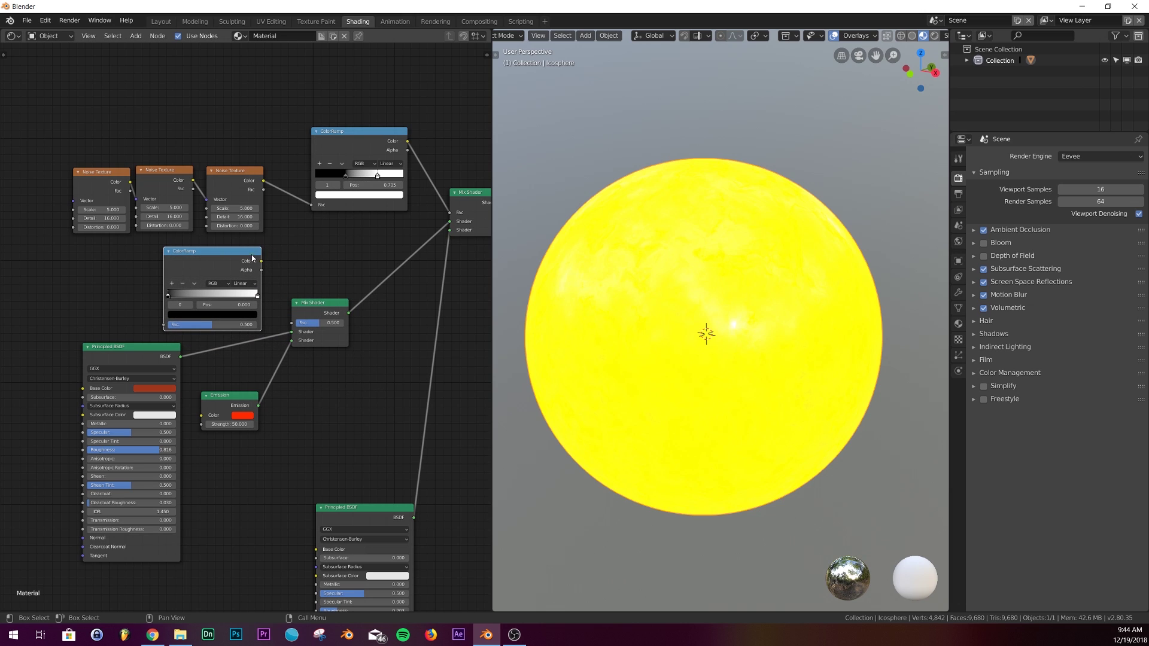
drag(262, 181, 165, 327)
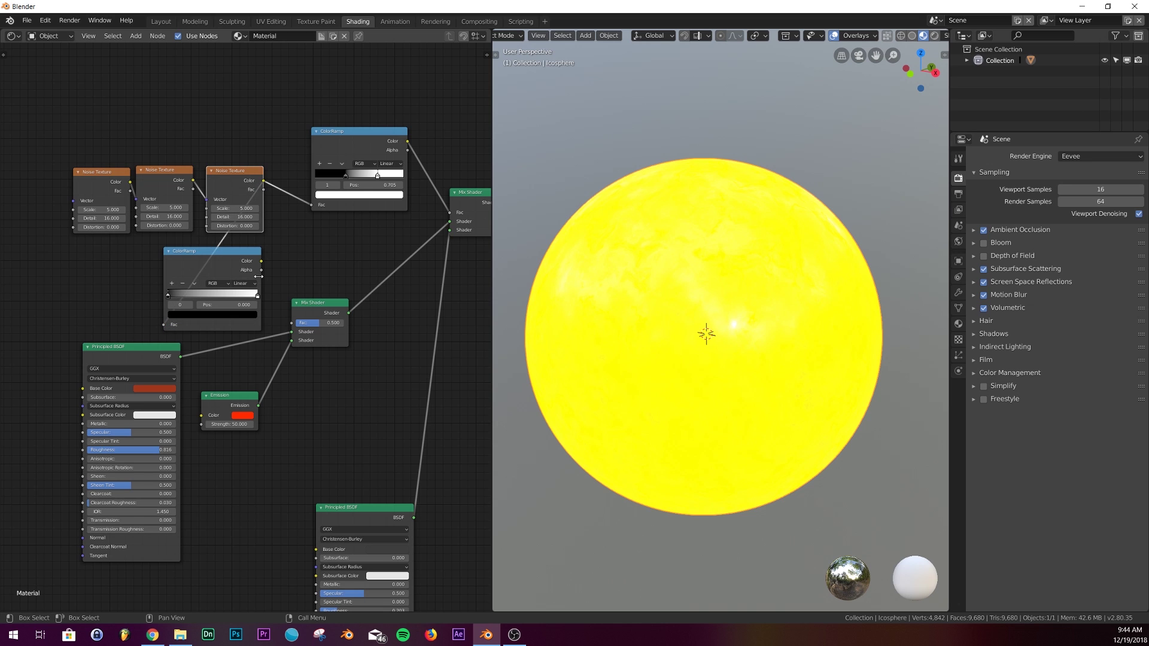
drag(261, 262, 292, 323)
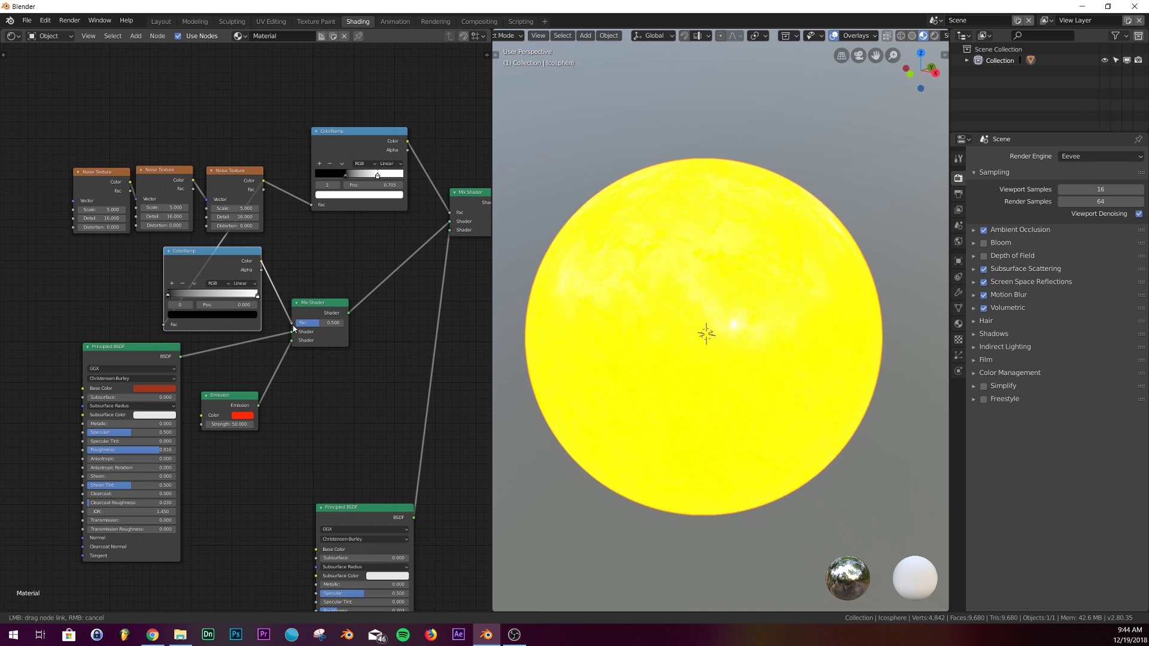
scroll(267, 280, up, 2)
Step: Plug the second ColorRamp into the Mix Shader Fac and tighten its stops near 0.569
middle_drag(267, 280, 359, 339)
scroll(359, 339, up, 3)
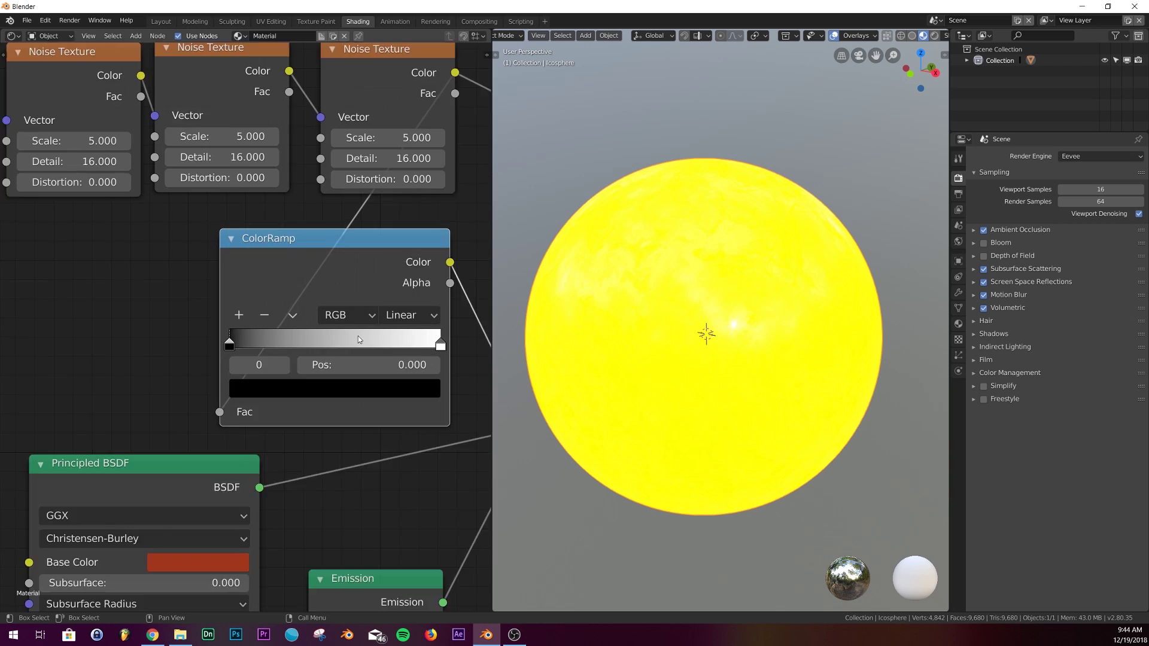
drag(148, 345, 287, 346)
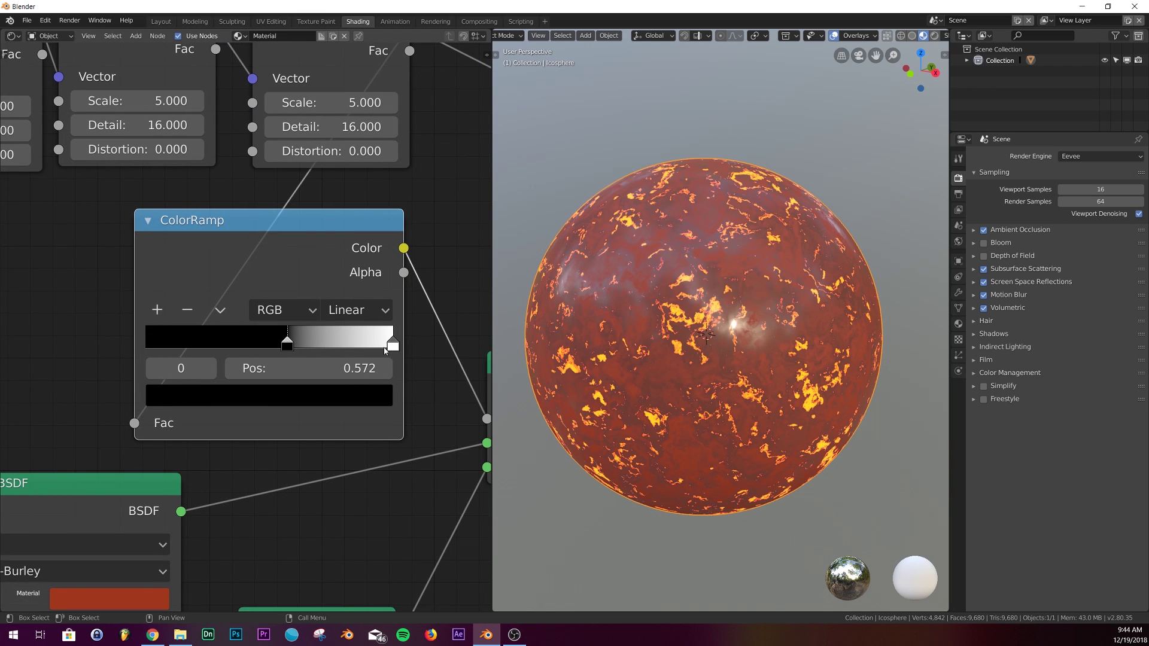
drag(392, 345, 285, 348)
drag(285, 349, 272, 347)
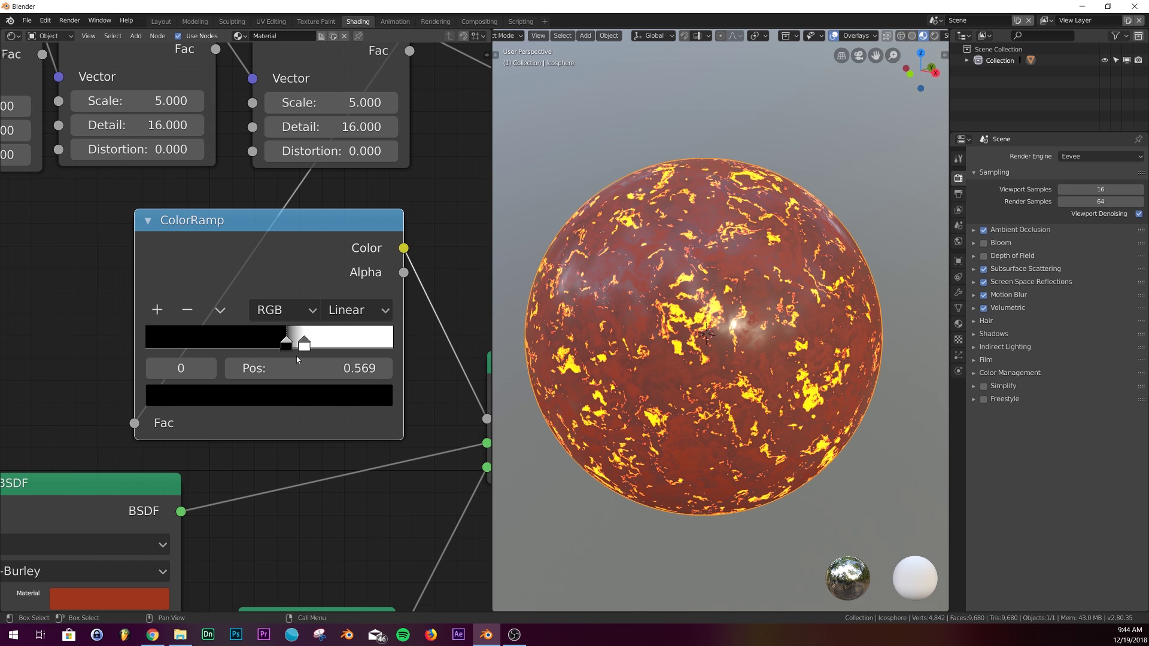
scroll(286, 362, down, 2)
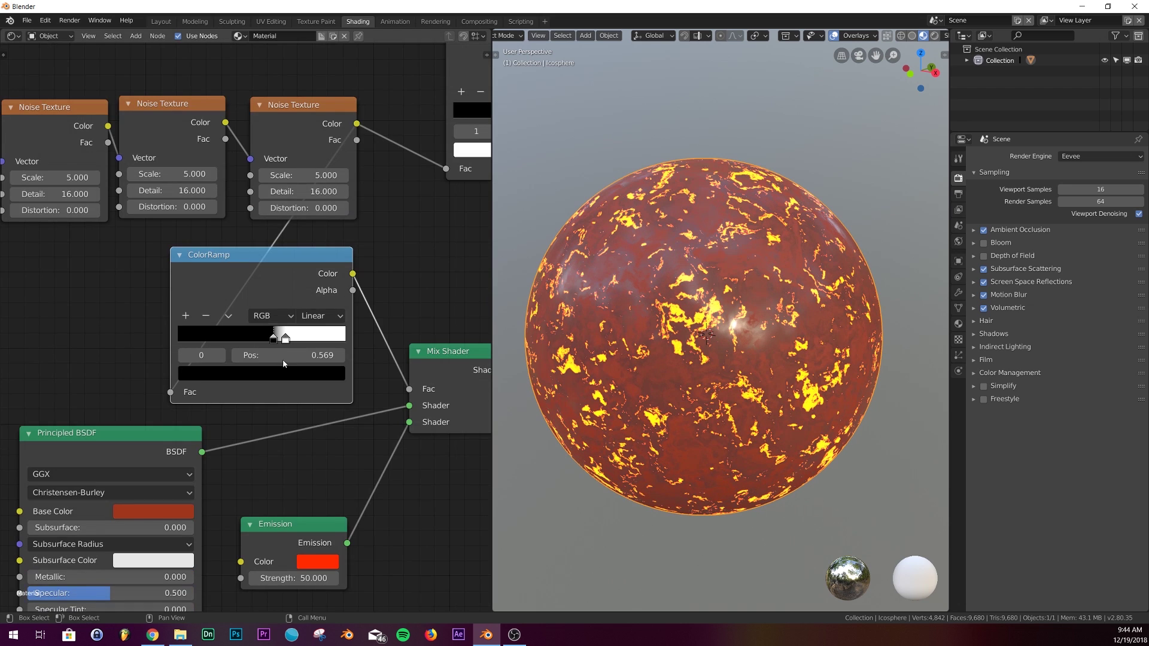
scroll(284, 362, down, 3)
middle_drag(324, 334, 347, 364)
Step: Move the lower Principled BSDF aside and add a Bump node via search
scroll(343, 329, down, 2)
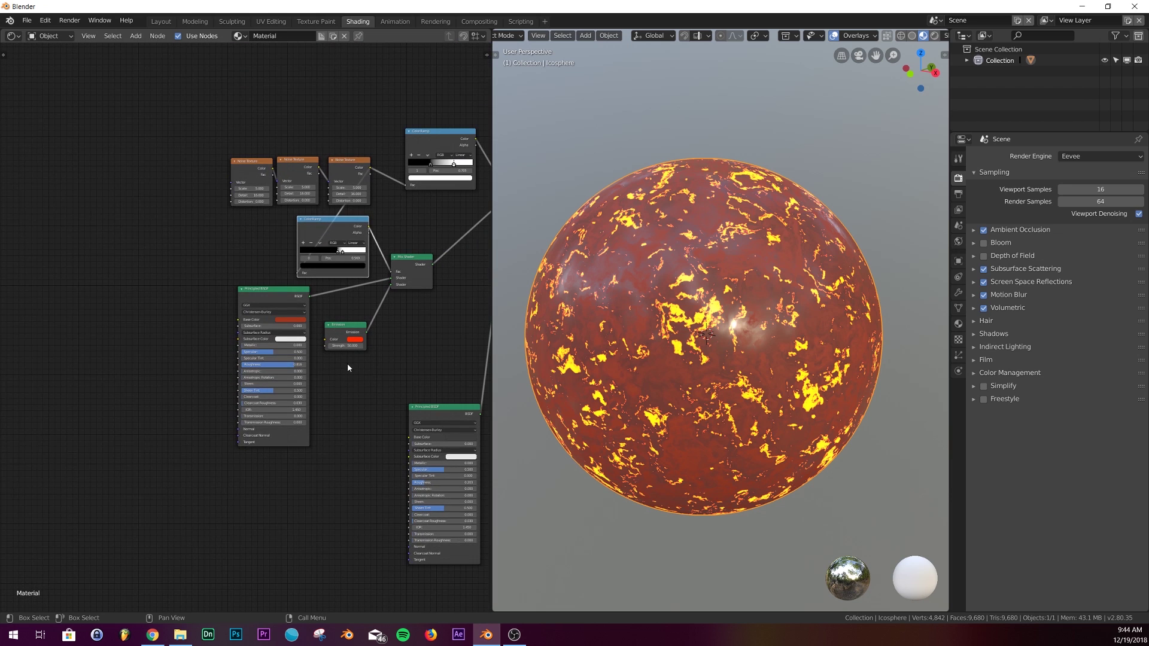
drag(433, 410, 261, 462)
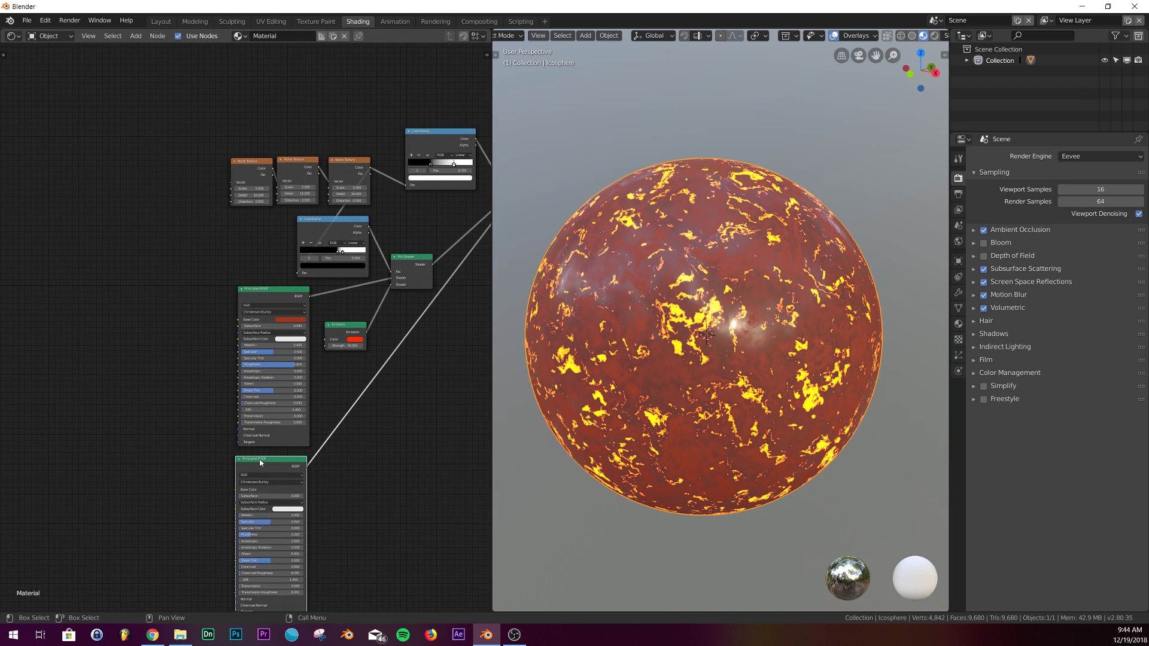
middle_drag(272, 448, 317, 366)
scroll(182, 359, up, 1)
key(shift+a)
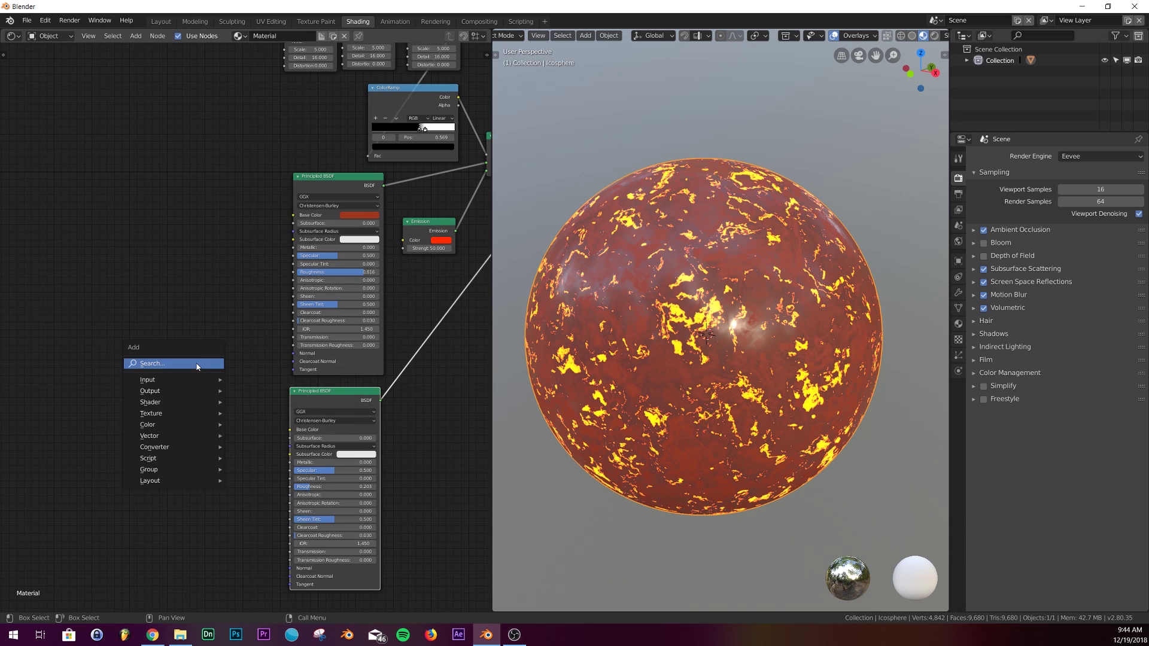
click(195, 363)
text(bum)
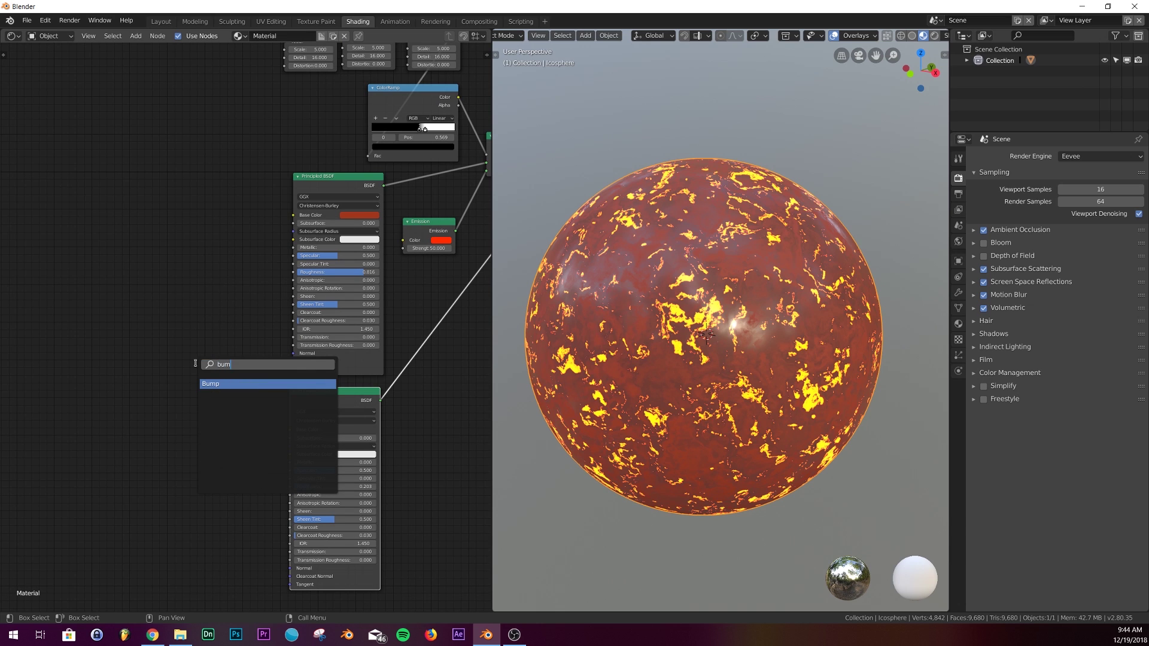
click(223, 384)
Step: Link Noise Color to Bump Height, and Bump Normal to both Principled BSDF Normals
scroll(269, 236, down, 3)
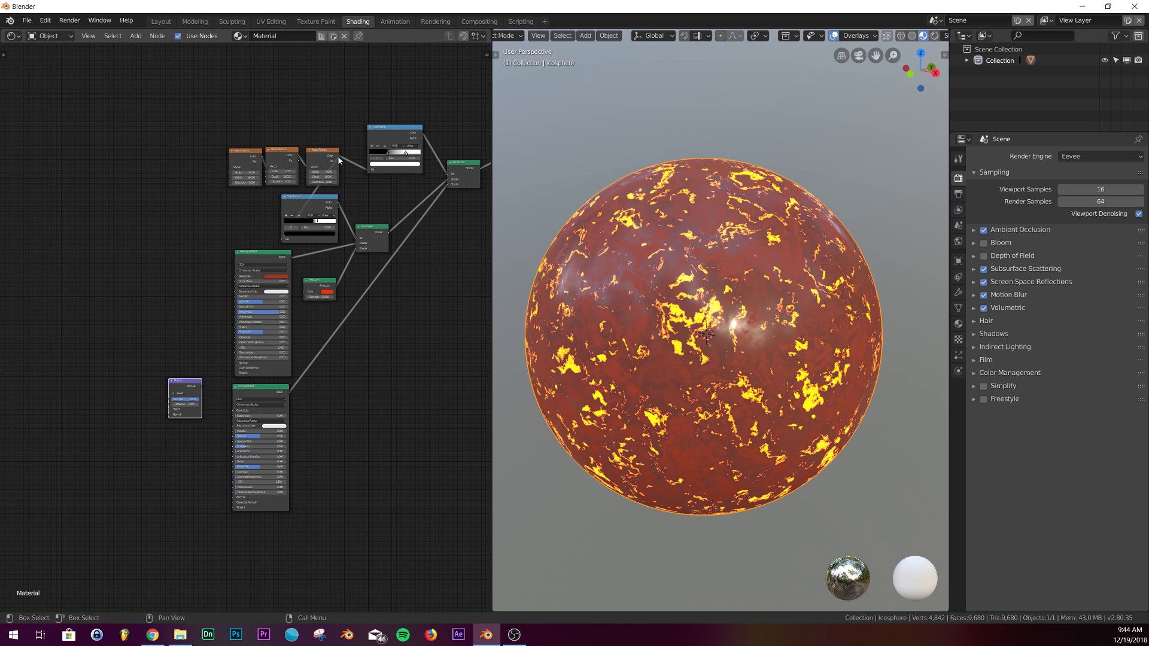
drag(339, 157, 171, 410)
scroll(169, 429, up, 6)
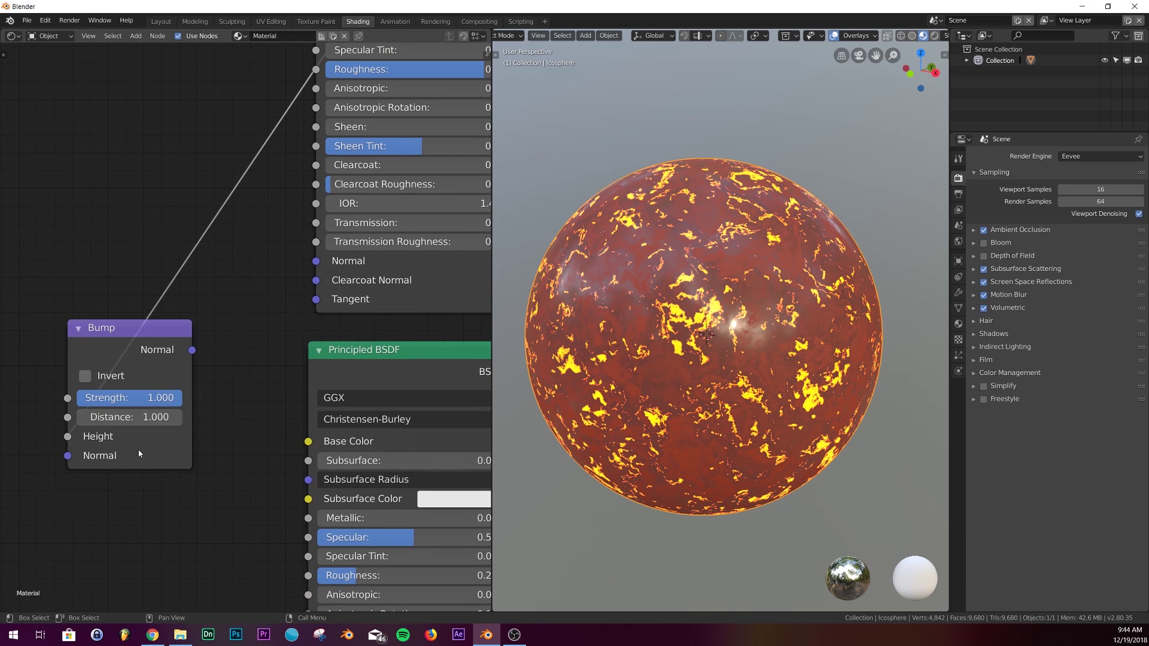
scroll(171, 351, down, 4)
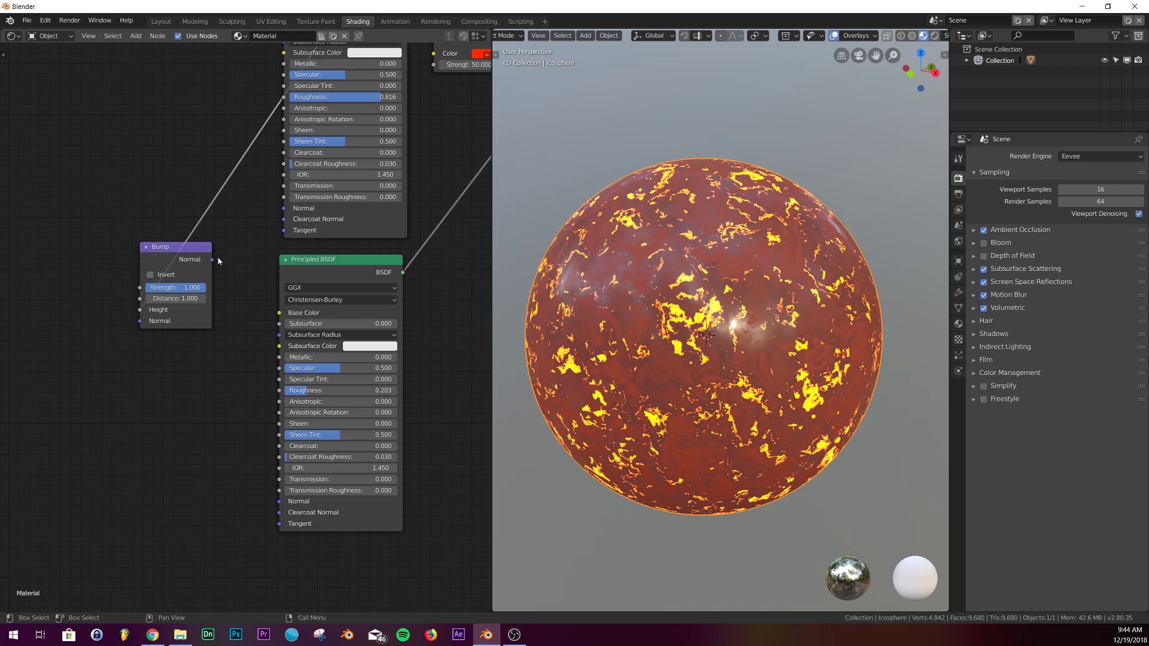
drag(212, 259, 285, 208)
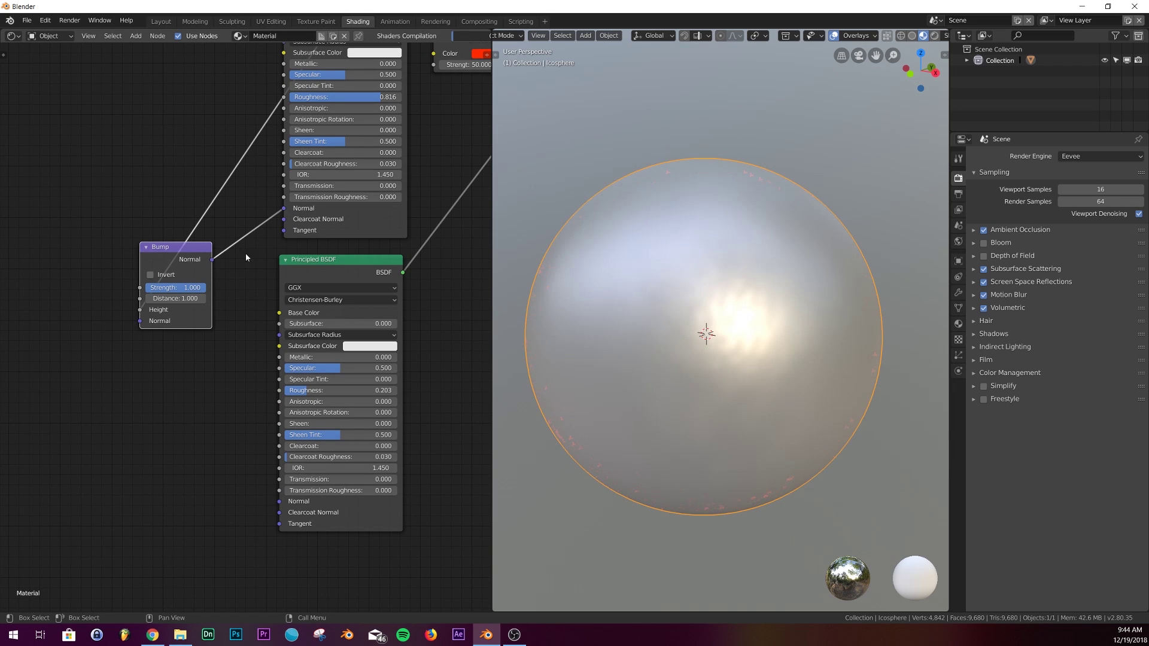
drag(212, 260, 282, 505)
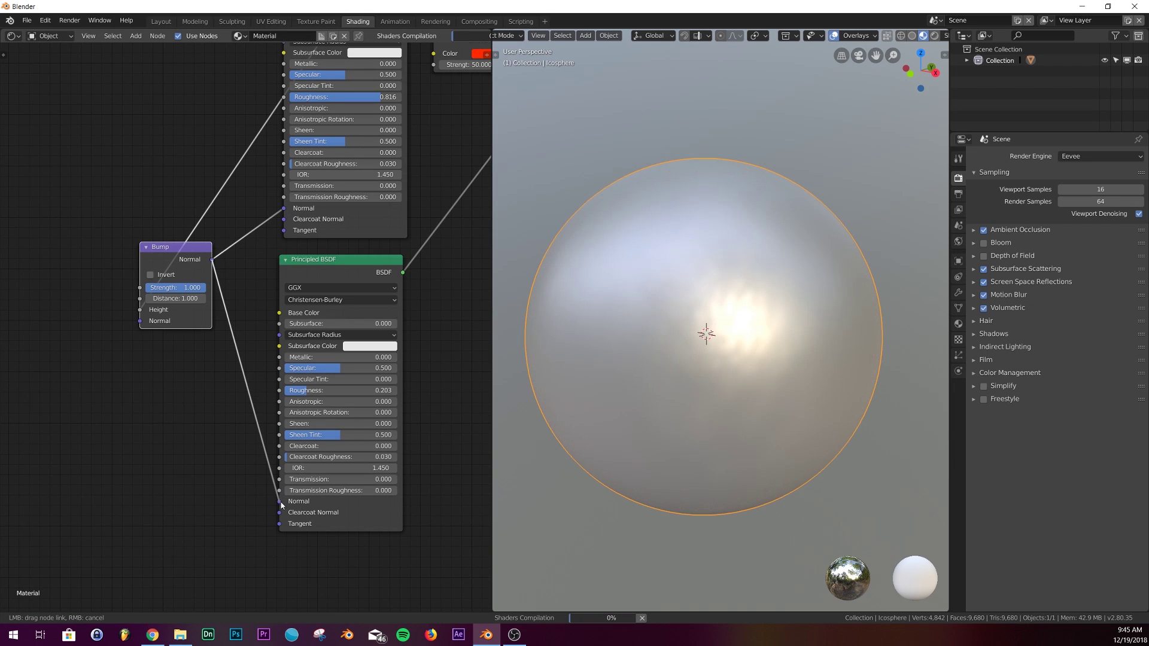
scroll(356, 272, up, 1)
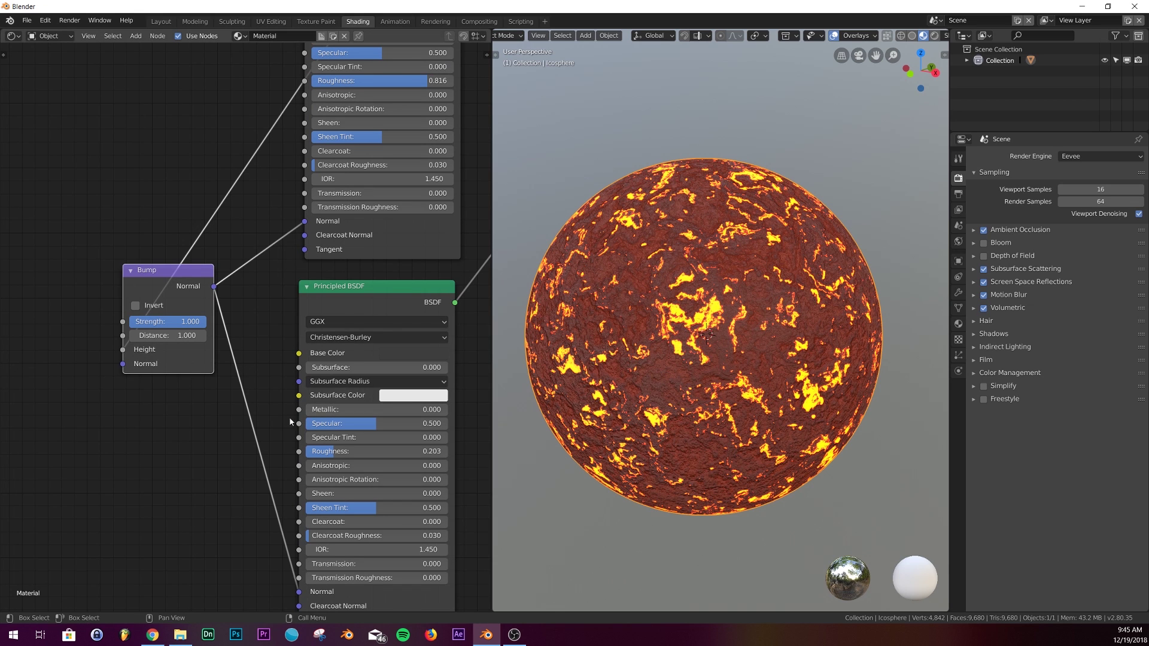
Step: Lower the Bump node's Strength to 0.433 for softer rocky relief
scroll(289, 417, up, 3)
middle_drag(152, 422, 342, 361)
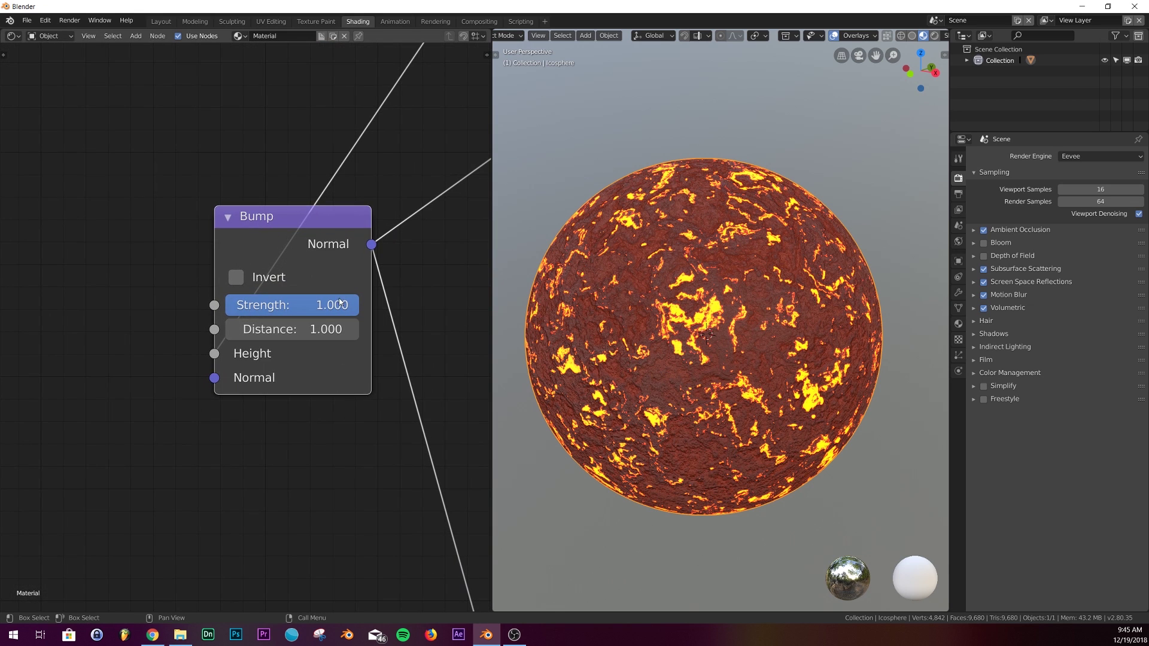
drag(339, 302, 258, 305)
scroll(597, 321, up, 4)
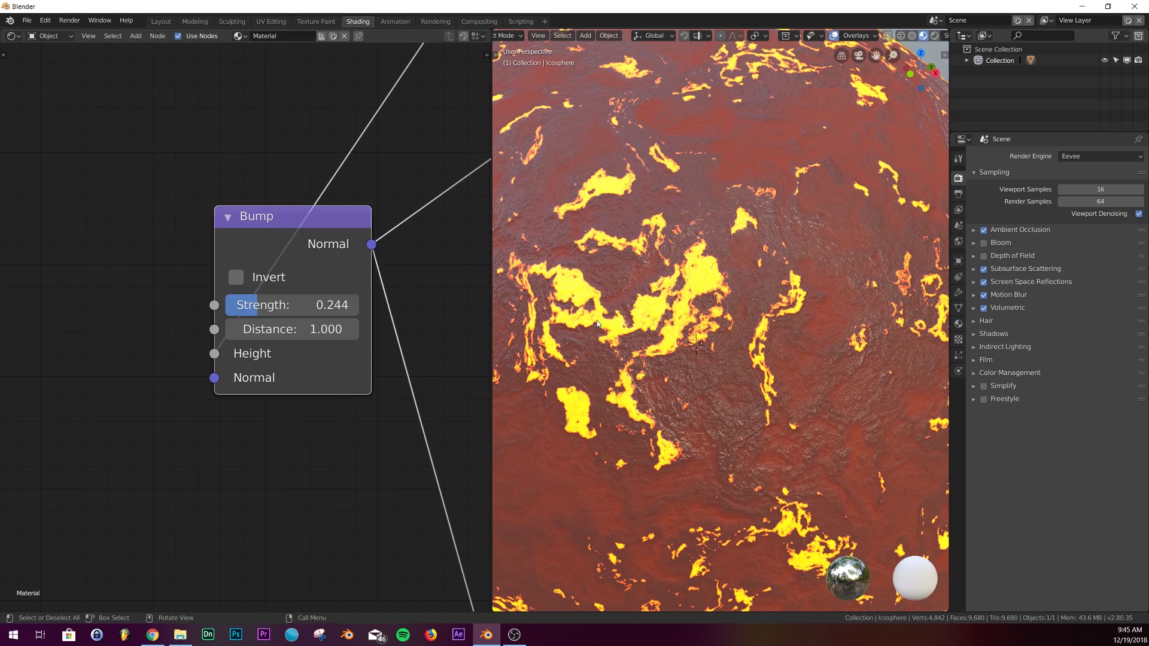
drag(256, 306, 359, 306)
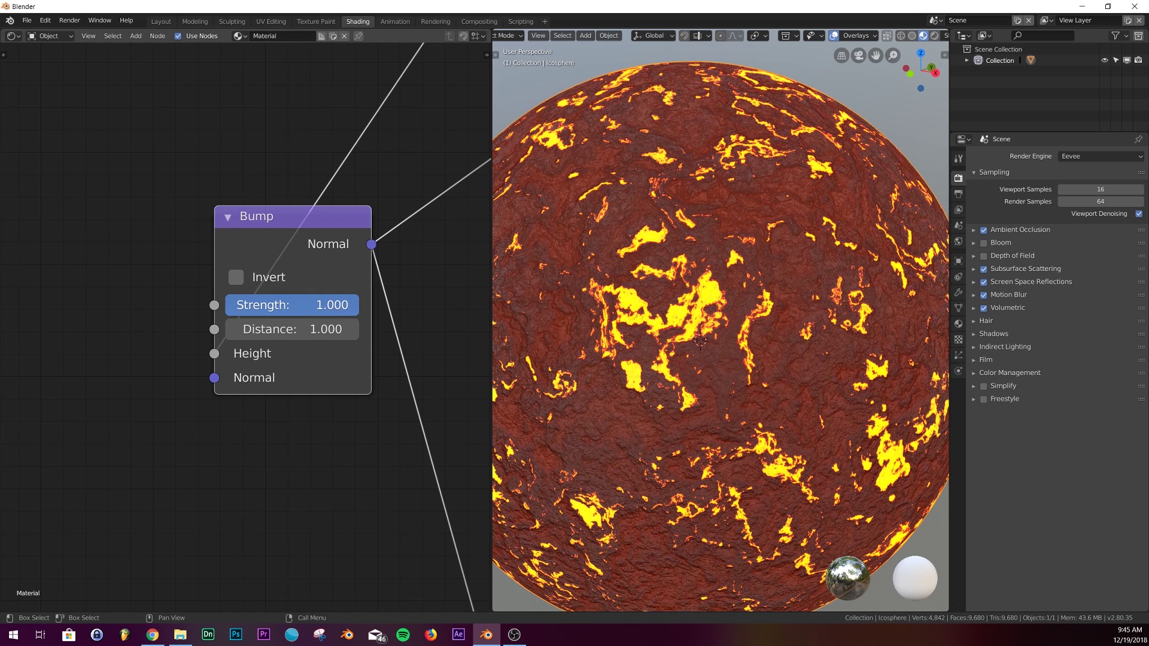
mouse_move(359, 305)
mouse_down()
mouse_move(232, 305)
mouse_move(291, 308)
mouse_up()
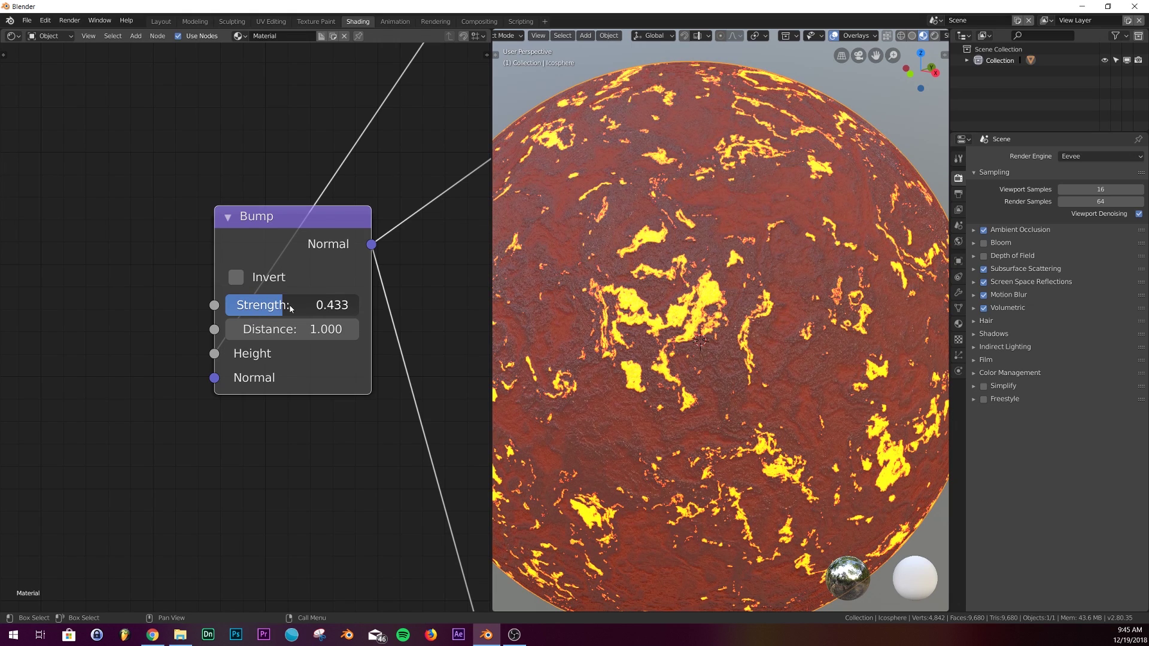
click(983, 243)
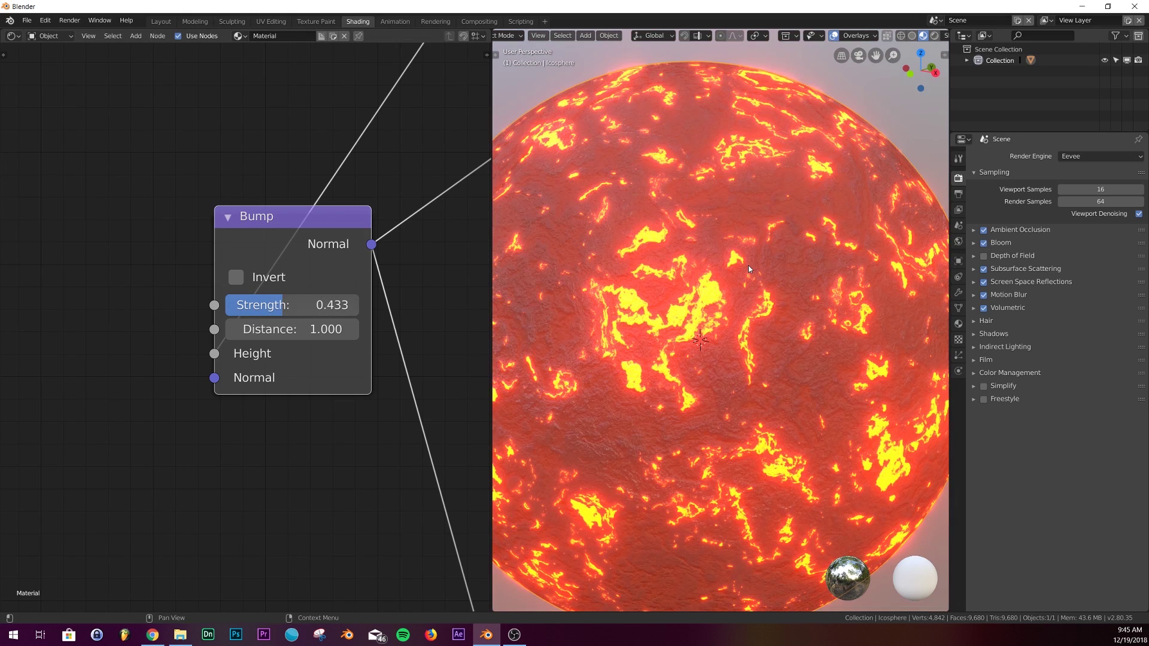
scroll(748, 265, down, 2)
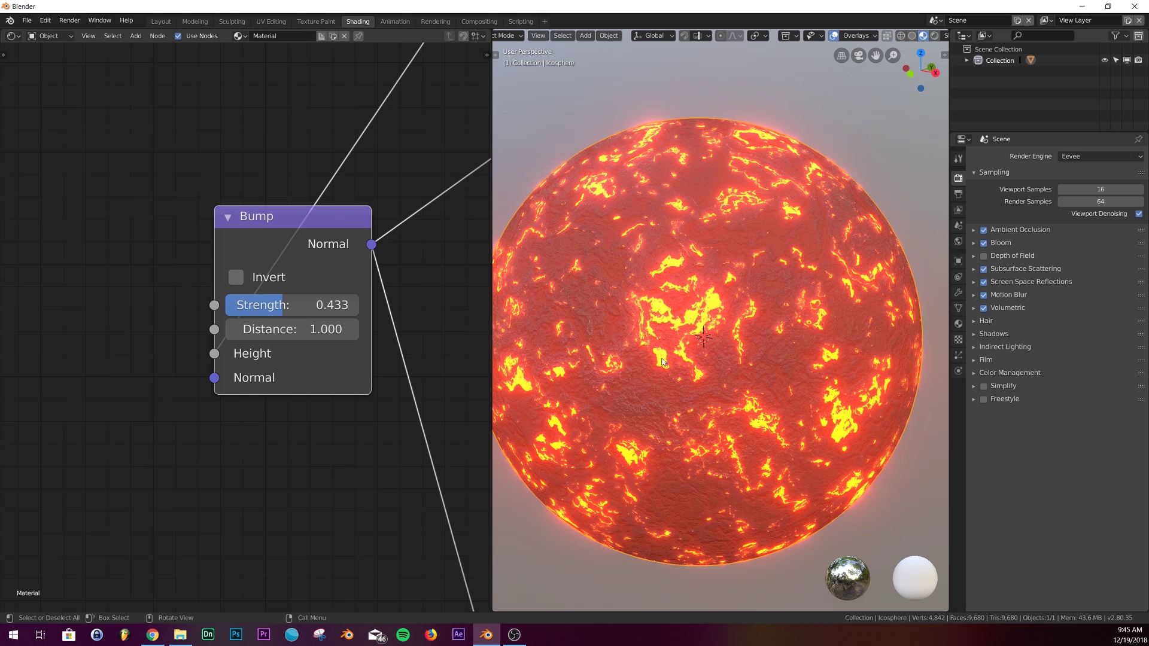
click(934, 35)
scroll(721, 340, down, 2)
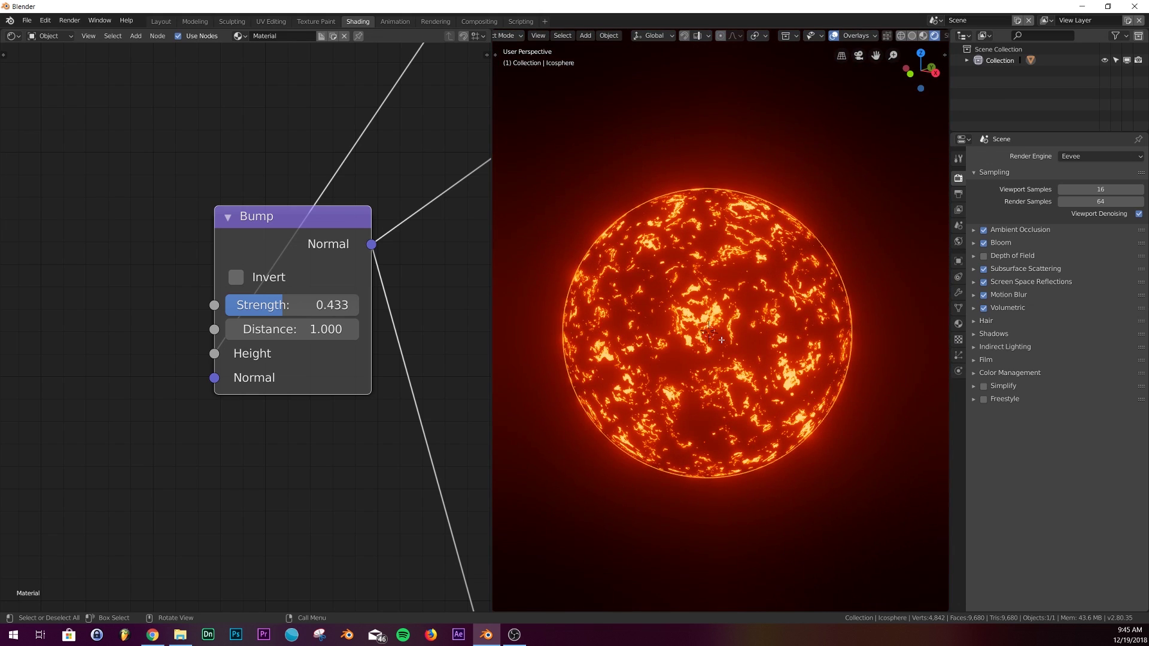
scroll(722, 340, up, 4)
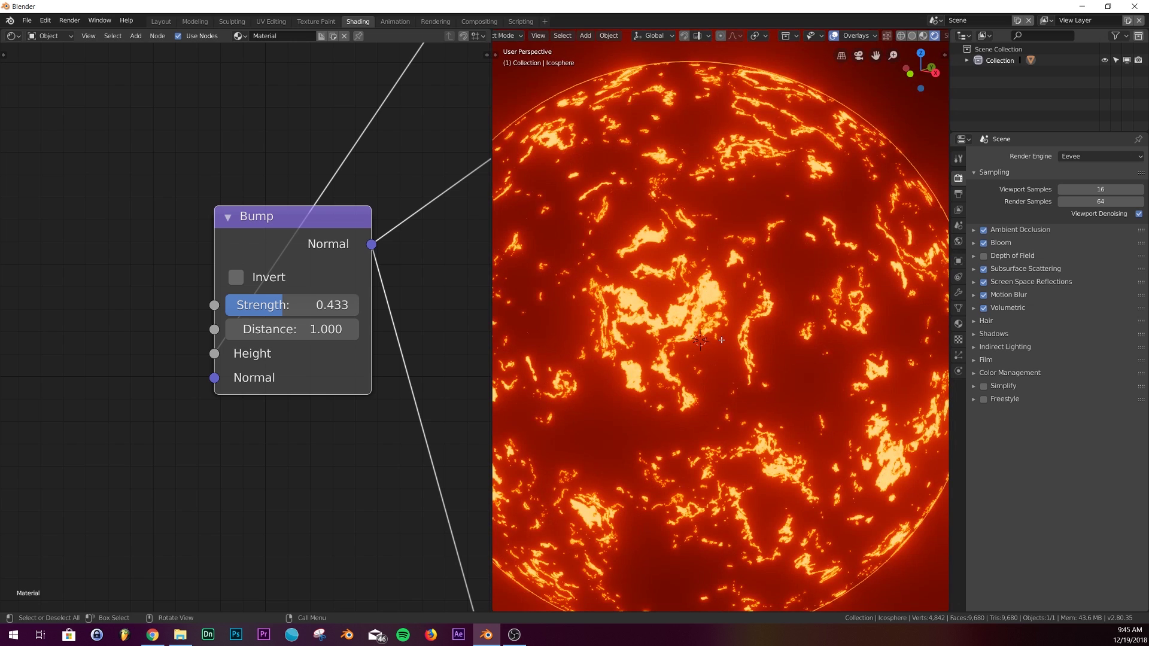
scroll(721, 340, up, 2)
scroll(721, 340, down, 5)
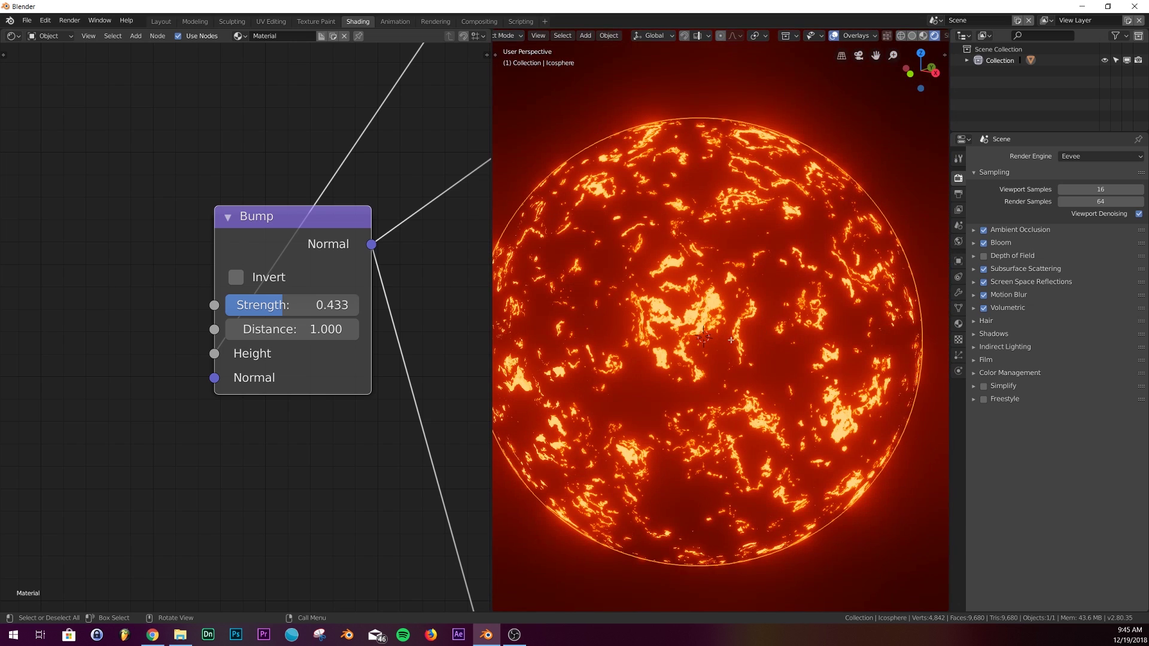
click(983, 243)
click(923, 35)
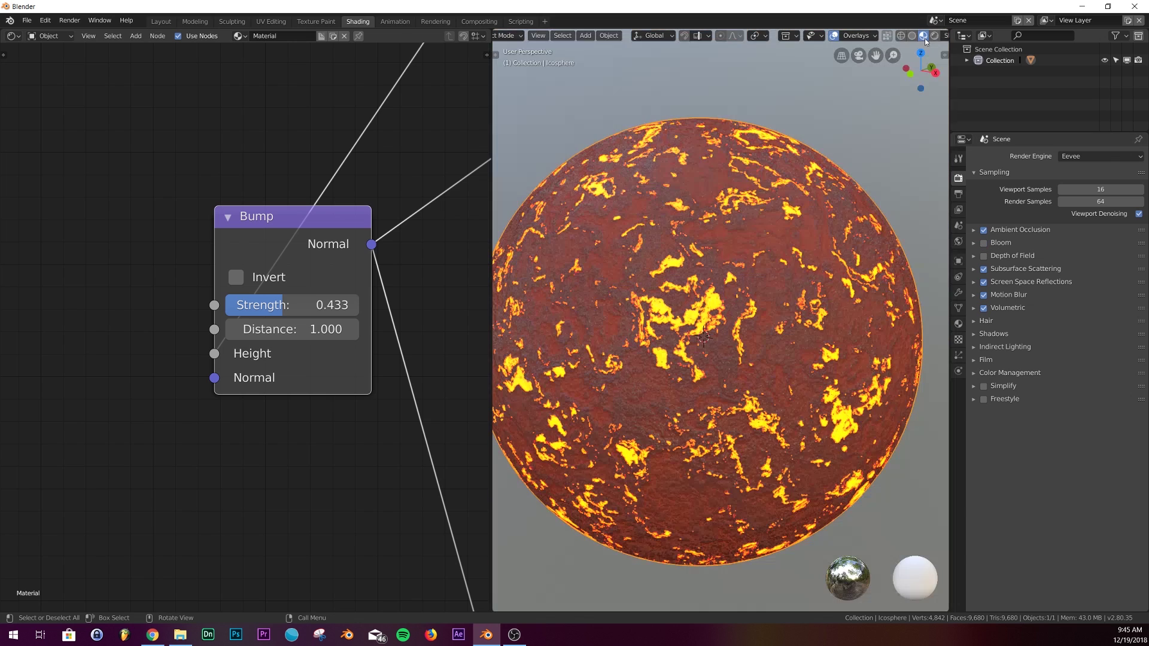
scroll(794, 311, down, 2)
Step: Zoom out to show Material Output and nudge the lower Principled BSDF slightly
scroll(426, 329, down, 6)
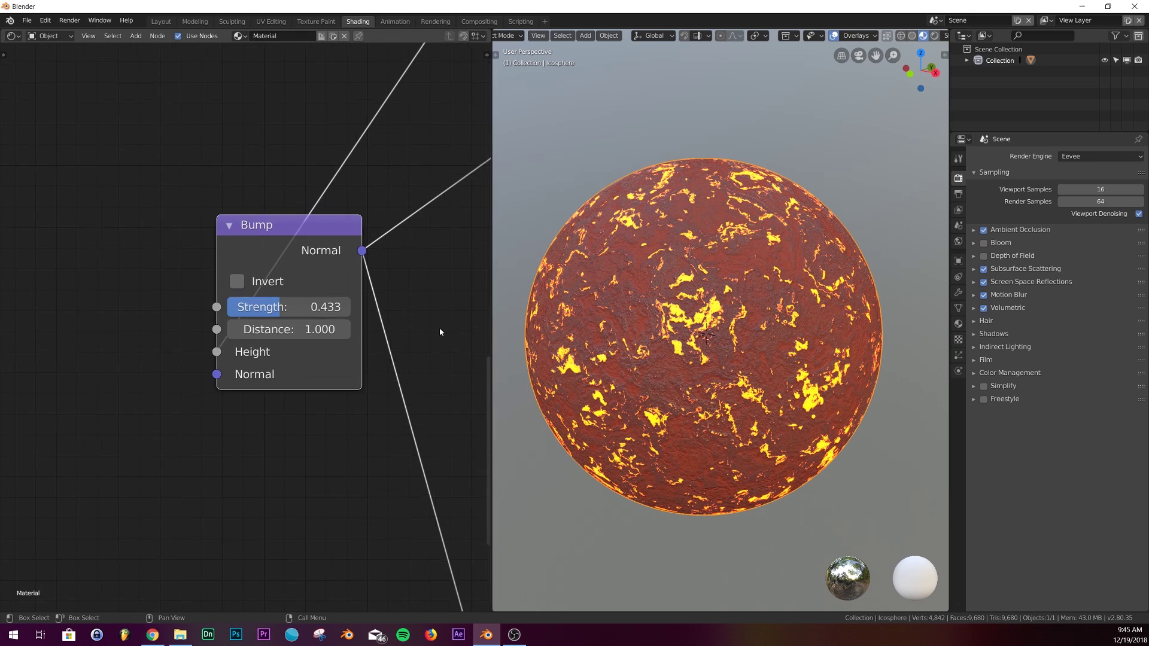
middle_drag(311, 356, 283, 362)
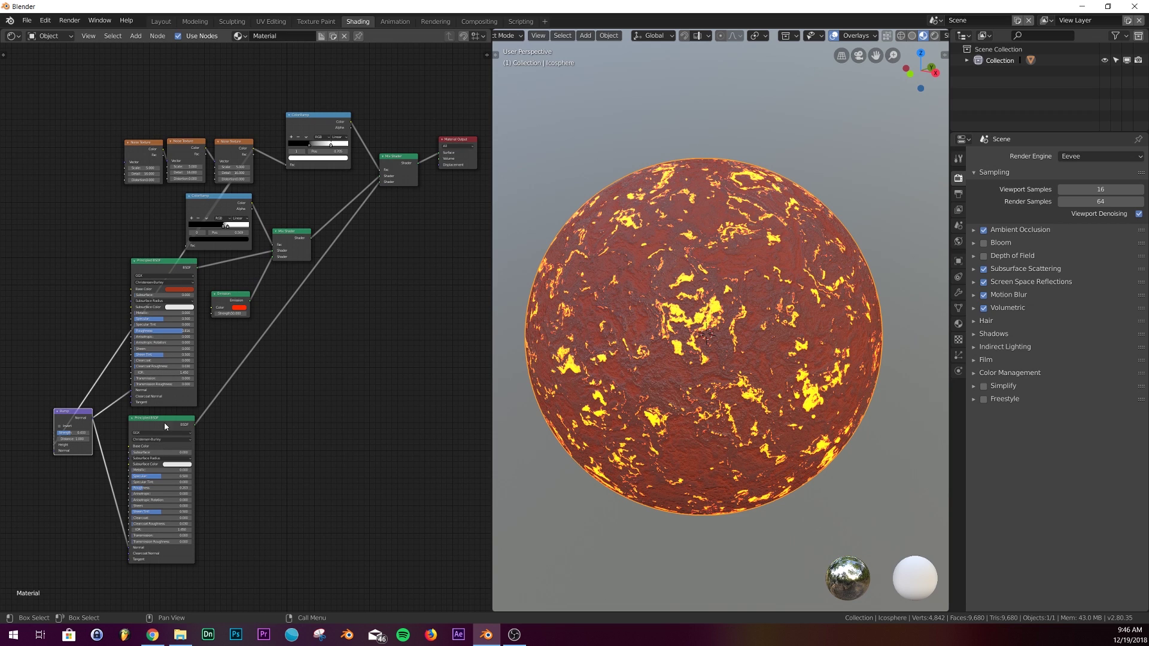
click(217, 455)
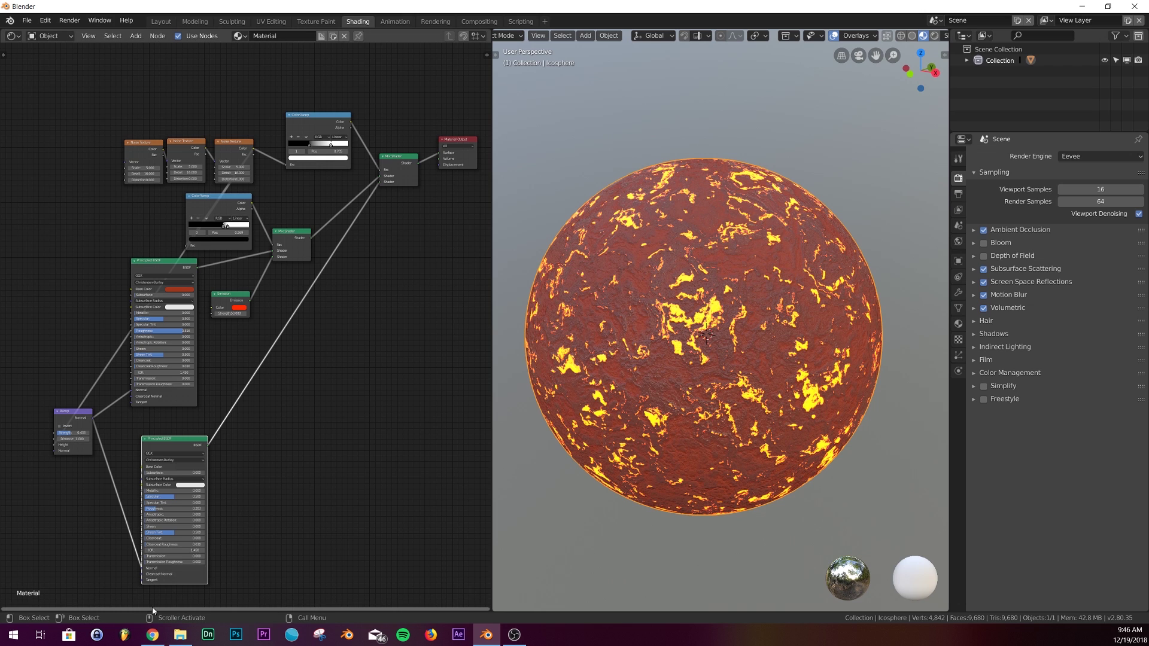
Step: Switch to the Gumroad Abstract Blender Materials product page in Chrome
click(152, 635)
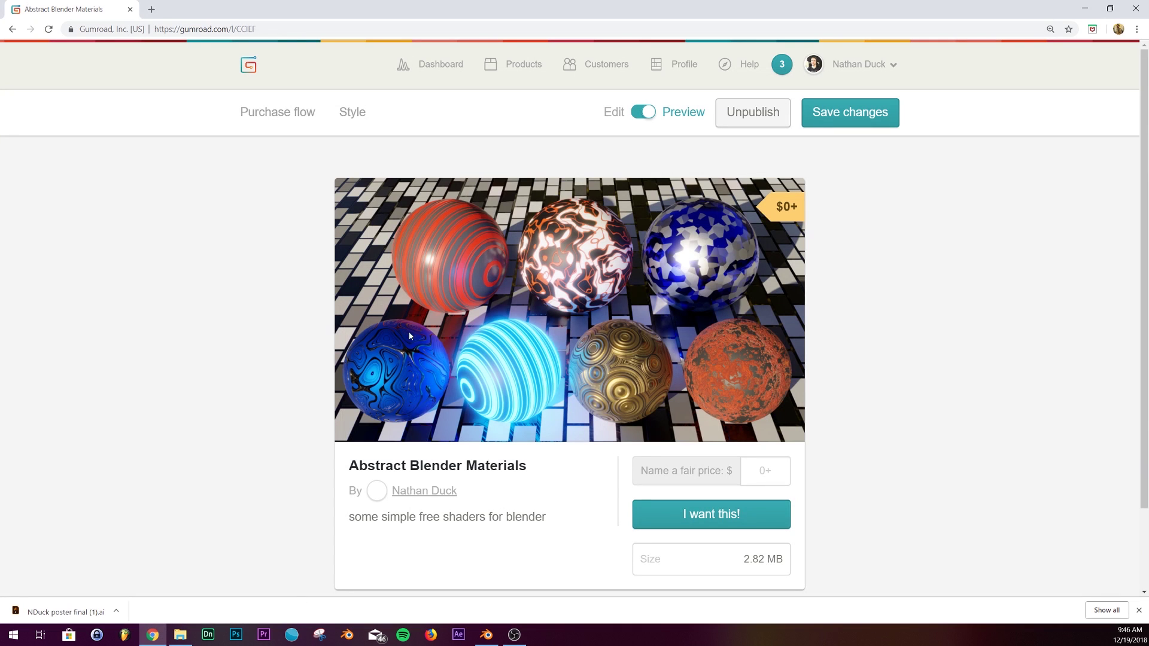